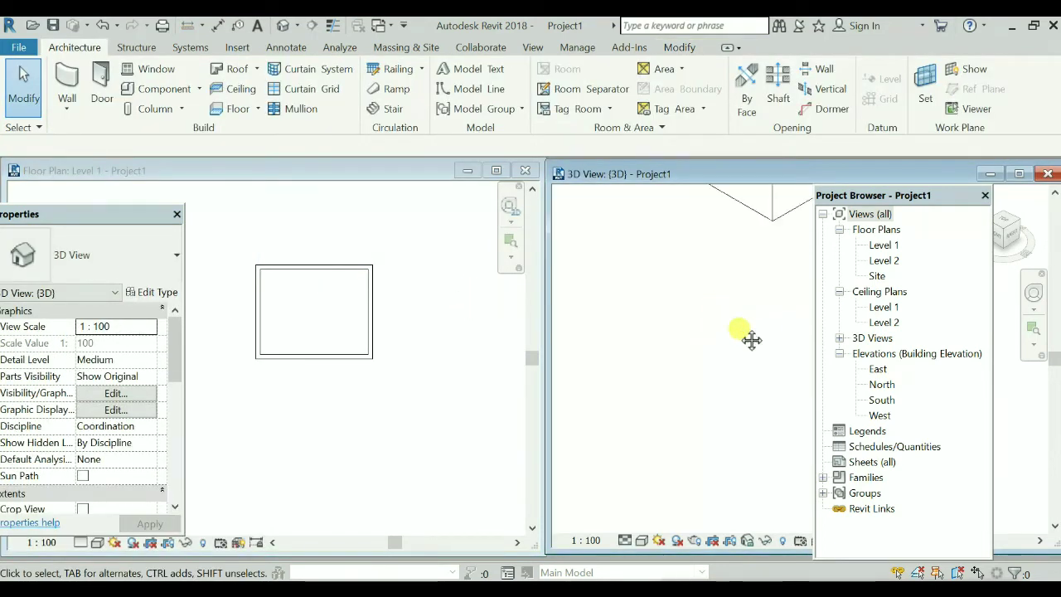
Zoom out in the 3D view to see the whole rectangular room of walls
{"action": "scroll", "coordinate": [752, 340], "scroll_direction": "down", "scroll_amount": 5}
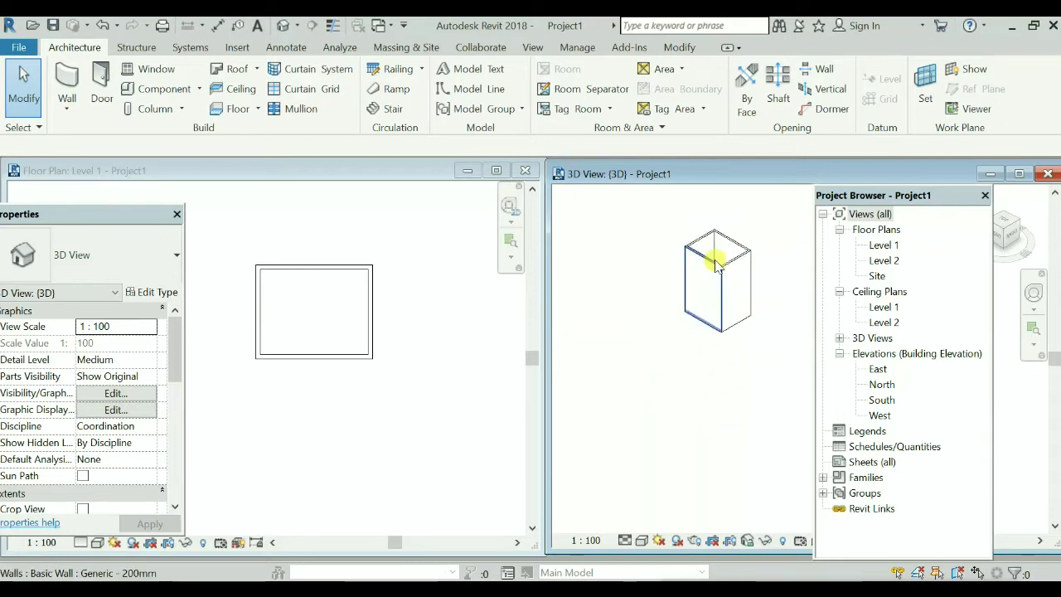
Draw a 5100 × 4000 rectangle of walls starting at the first room's right-wall midpoint
{"action": "left_click", "coordinate": [73, 78]}
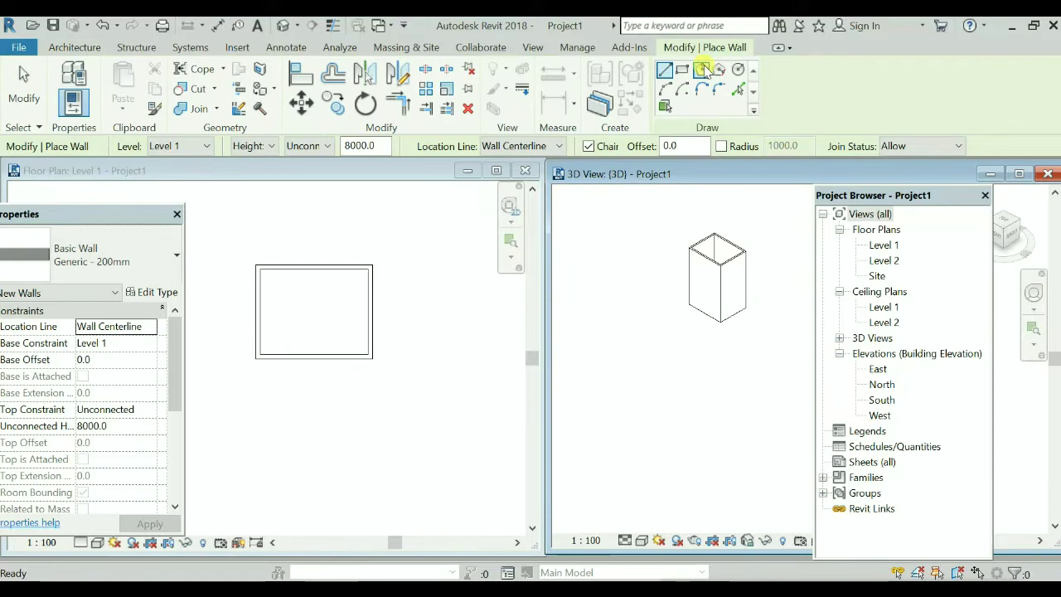
{"action": "left_click", "coordinate": [681, 71]}
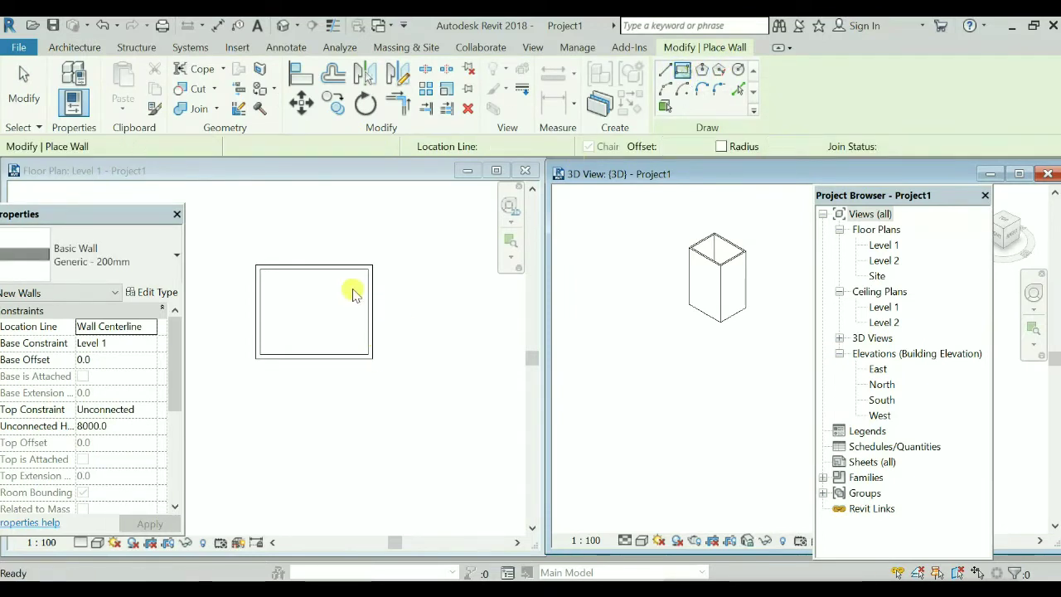
{"action": "left_click", "coordinate": [386, 310]}
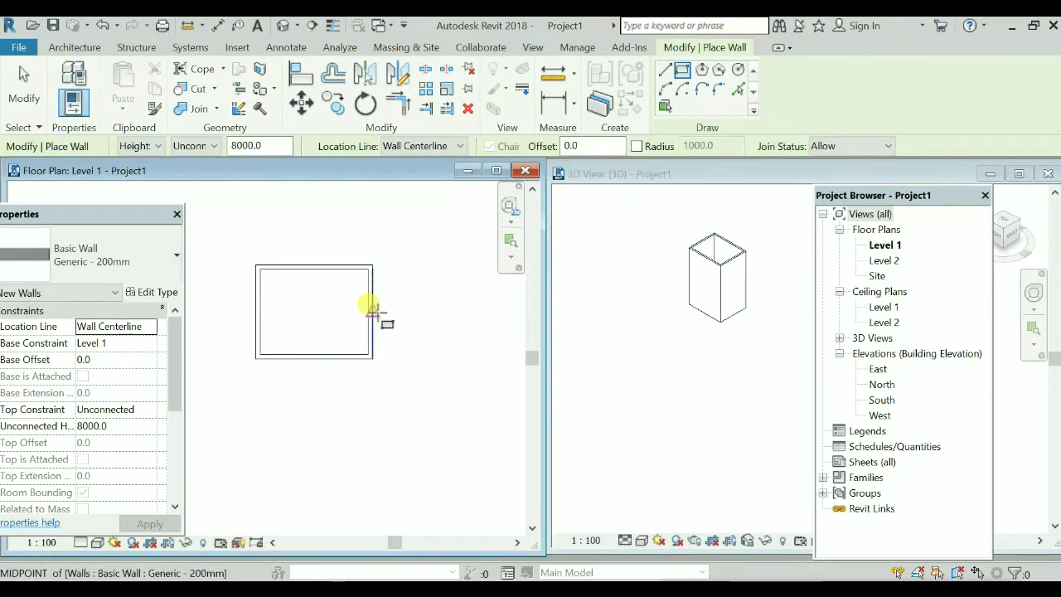
{"action": "left_click", "coordinate": [371, 310]}
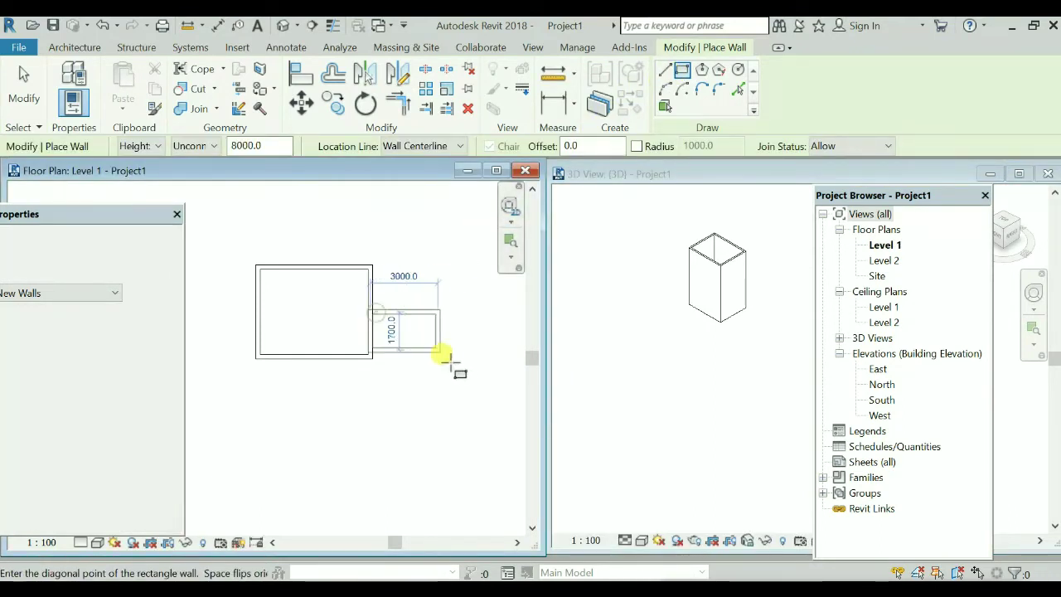
{"action": "left_click", "coordinate": [485, 403]}
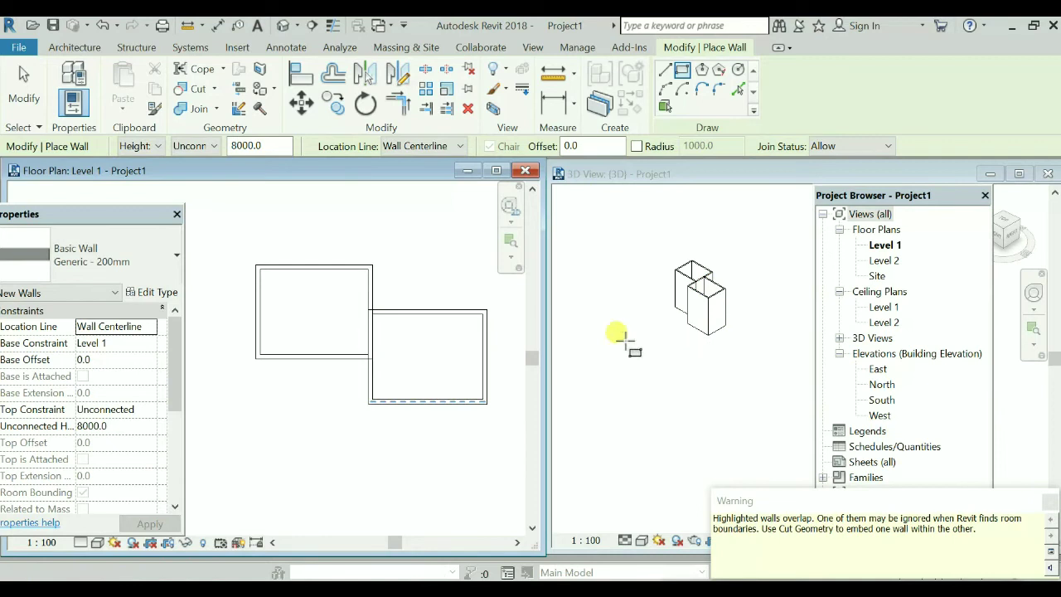
{"action": "scroll", "coordinate": [355, 350], "scroll_direction": "down", "scroll_amount": 3}
{"action": "key", "text": "Escape"}
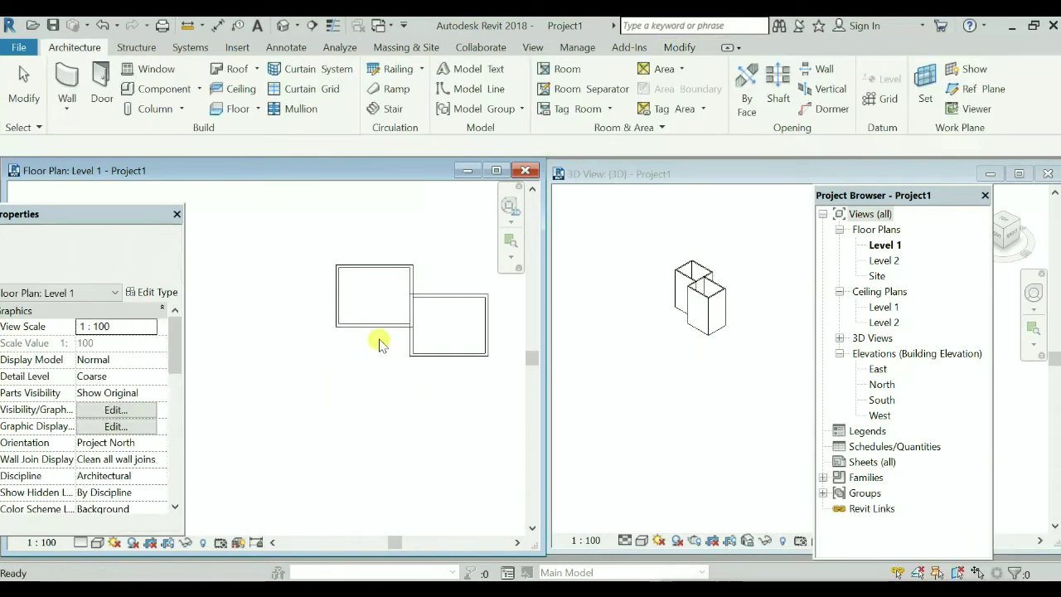
Chain walls 3900 left from the first room, down, across and up to the second room's corner
{"action": "key", "text": "w"}
{"action": "key", "text": "a"}
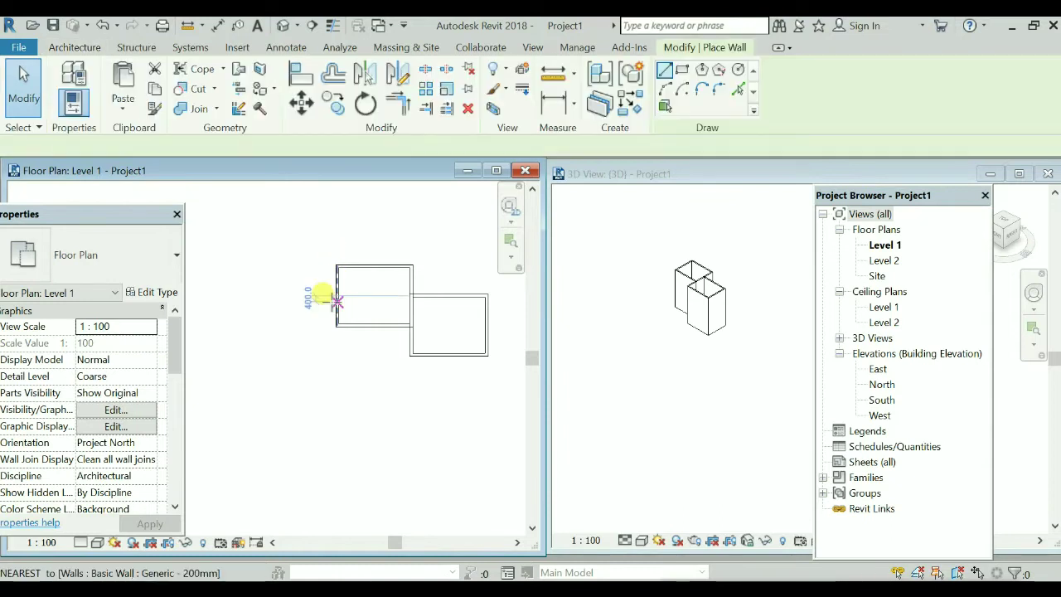
{"action": "left_click", "coordinate": [339, 296]}
{"action": "left_click", "coordinate": [283, 292]}
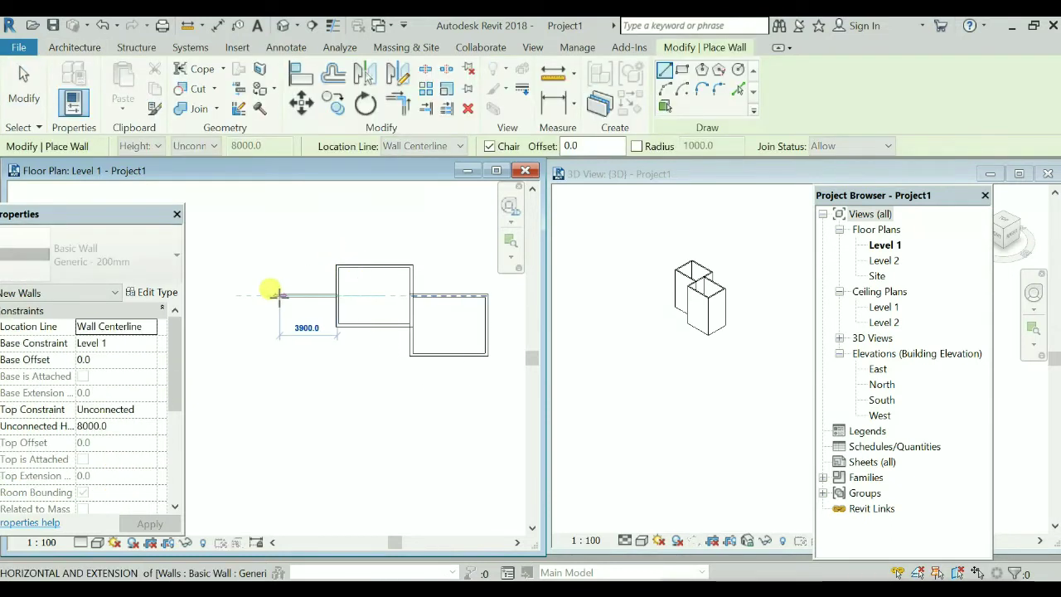
{"action": "left_click", "coordinate": [274, 431]}
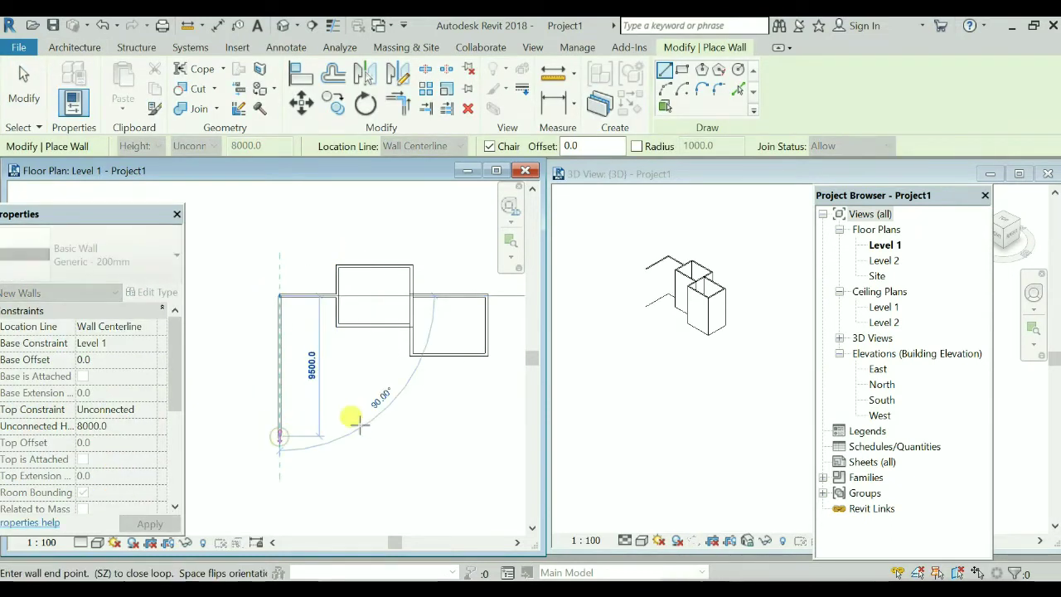
{"action": "left_click", "coordinate": [452, 434]}
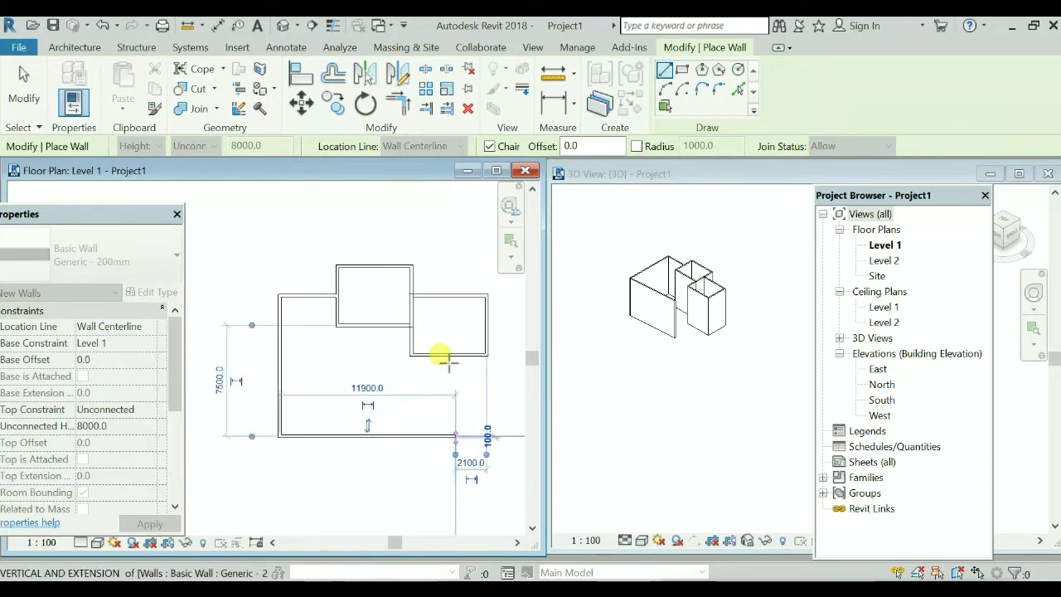
{"action": "left_click", "coordinate": [454, 355]}
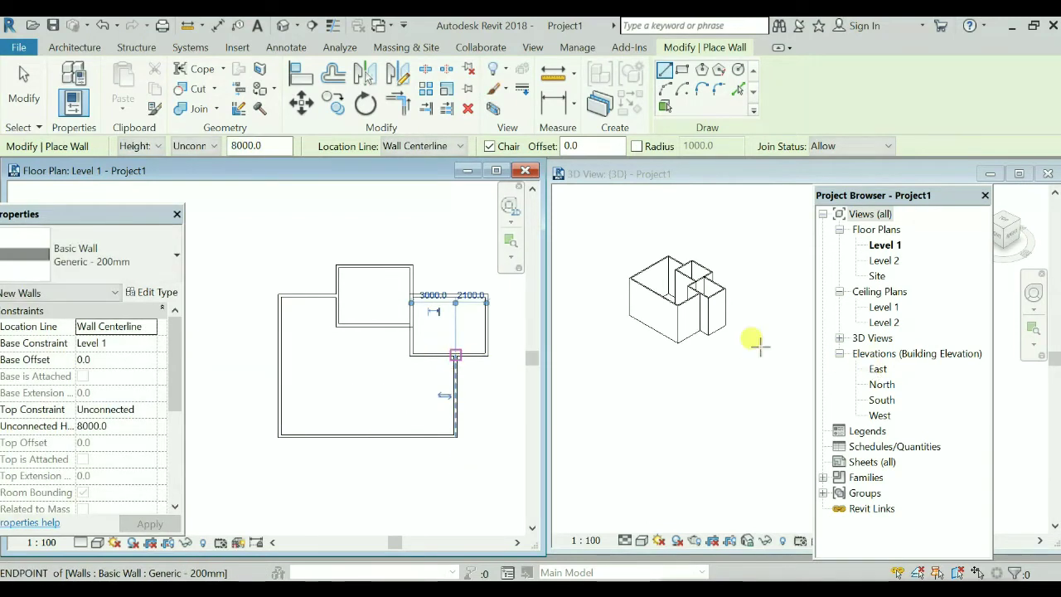
{"action": "key", "text": "Escape"}
{"action": "key", "text": "Escape"}
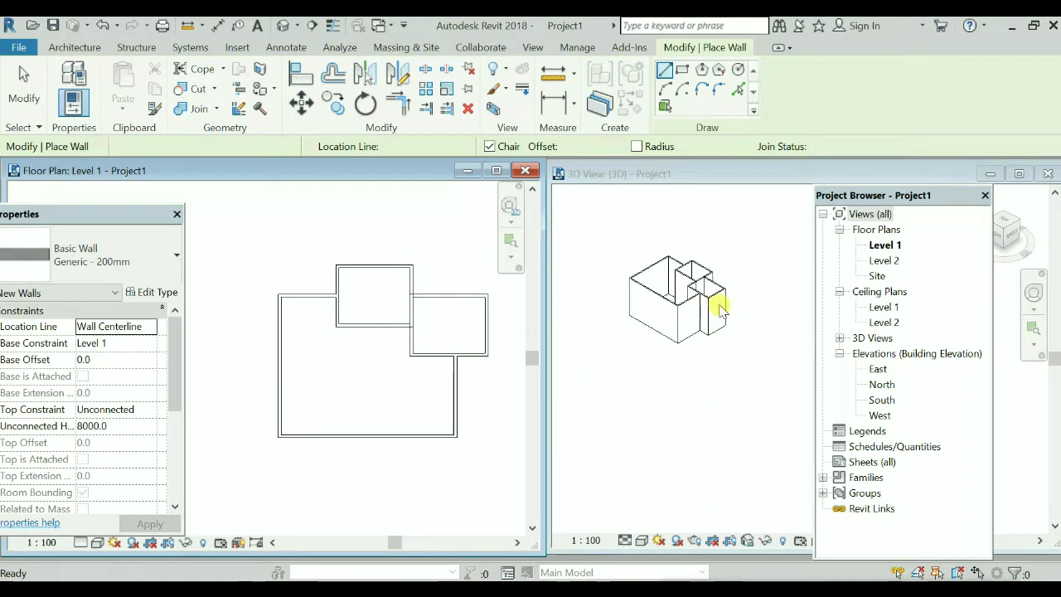
{"action": "left_click", "coordinate": [739, 241]}
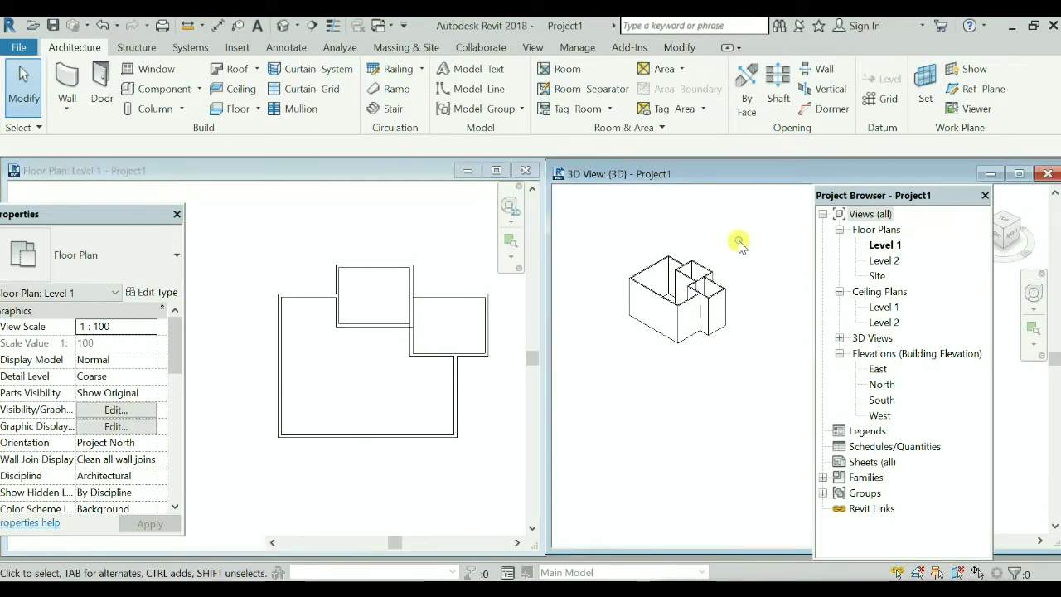
{"action": "double_click", "coordinate": [878, 370]}
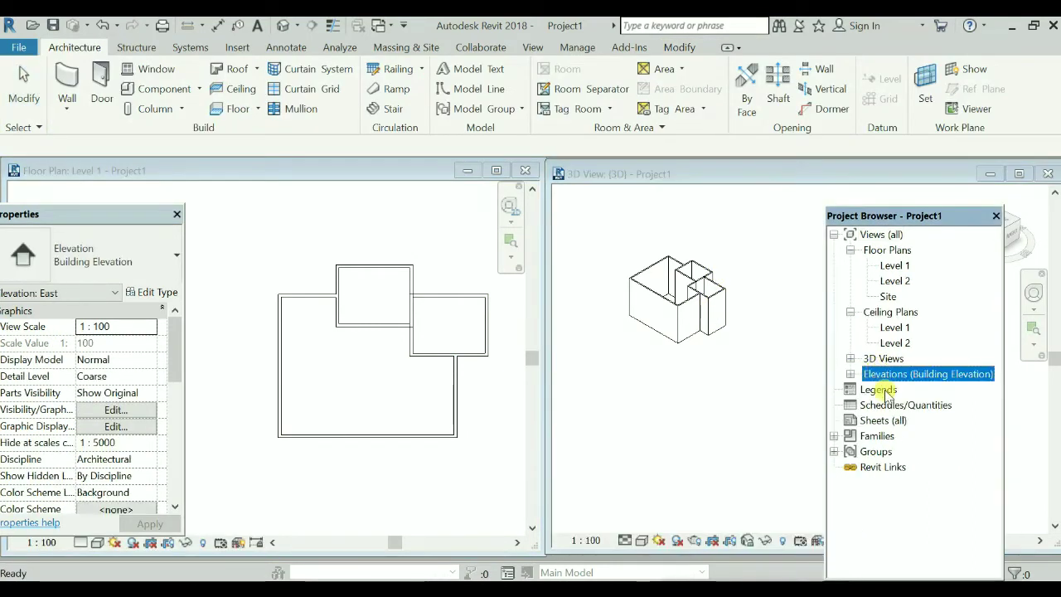
{"action": "left_click", "coordinate": [852, 375]}
{"action": "double_click", "coordinate": [883, 389]}
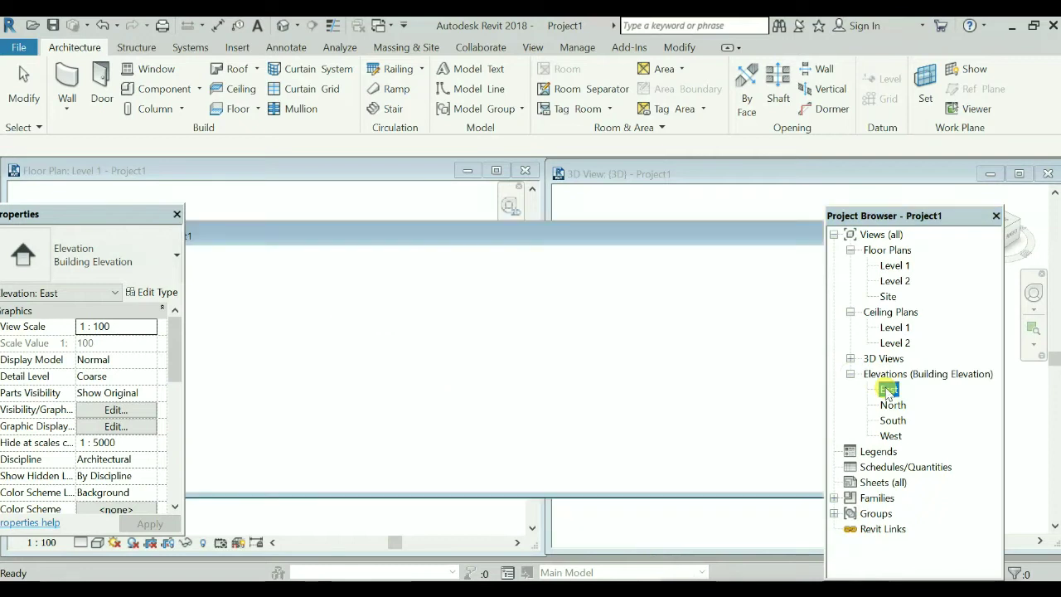
{"action": "scroll", "coordinate": [647, 355], "scroll_direction": "down", "scroll_amount": 5}
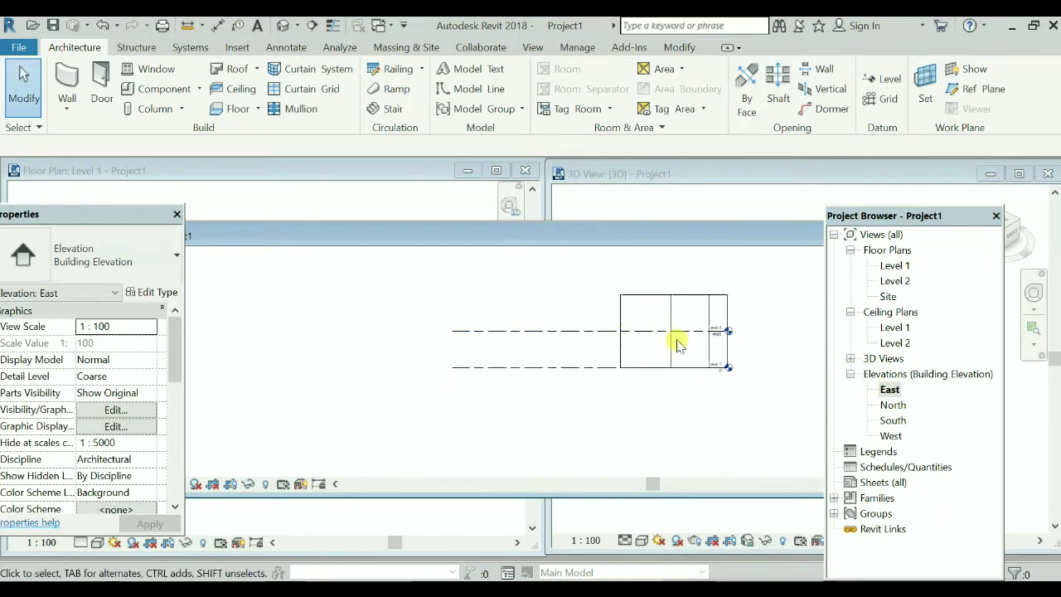
{"action": "double_click", "coordinate": [894, 404]}
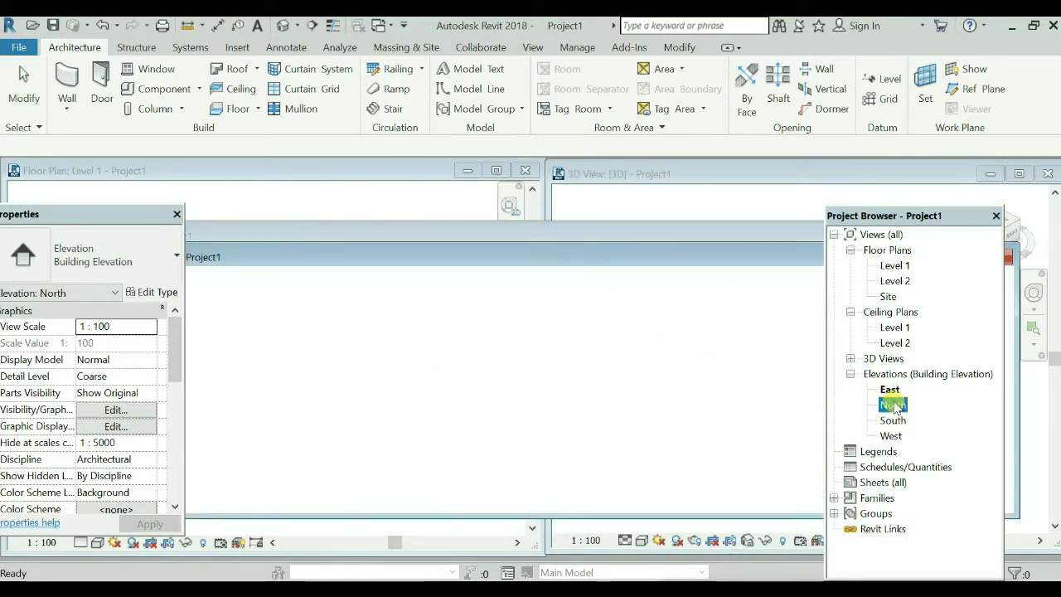
{"action": "double_click", "coordinate": [890, 421]}
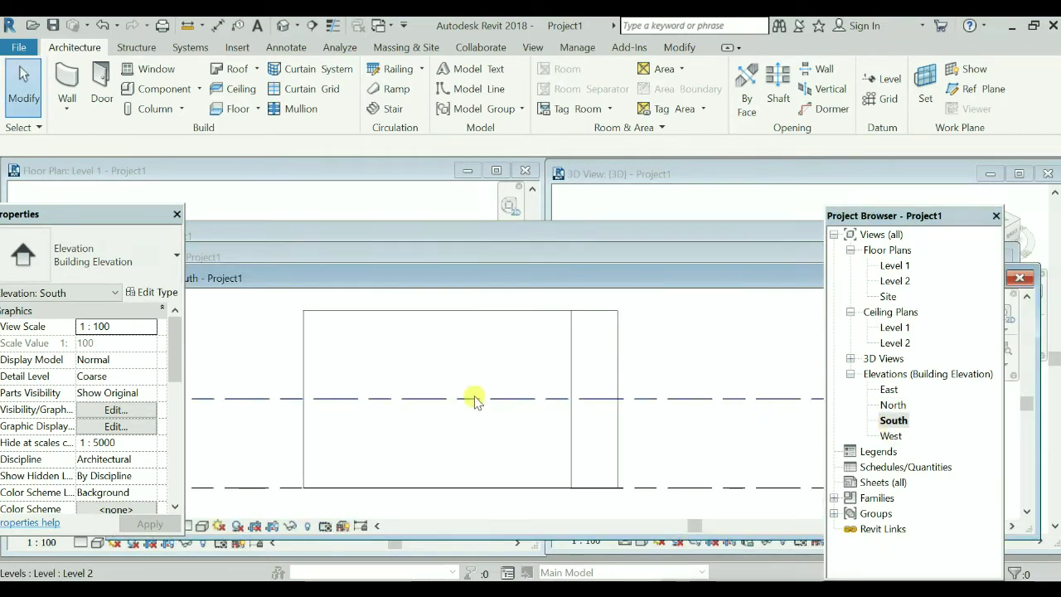
{"action": "left_click_drag", "start_coordinate": [684, 274], "coordinate": [419, 297]}
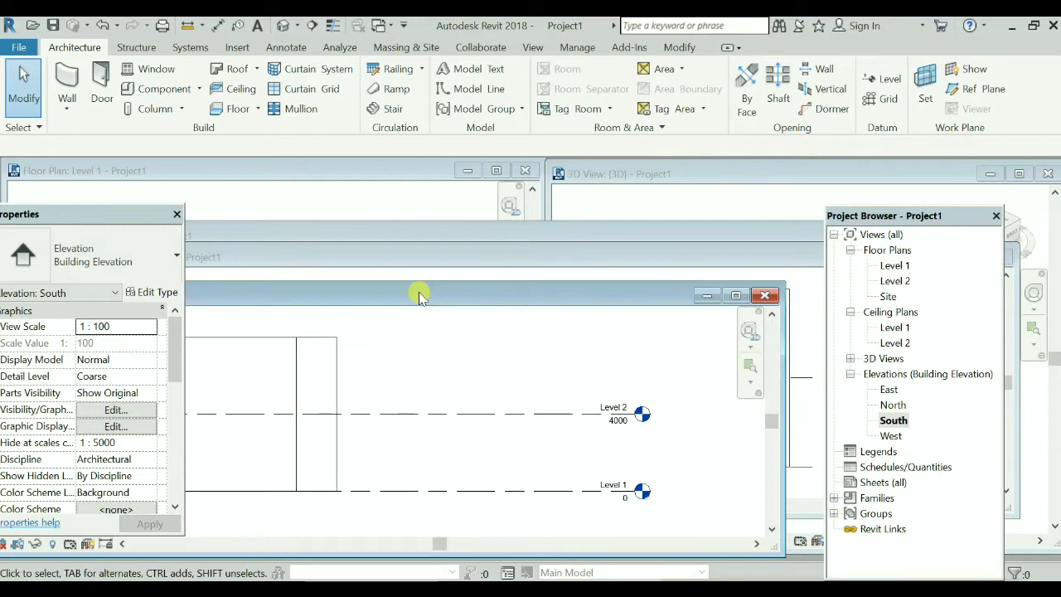
{"action": "left_click", "coordinate": [766, 297]}
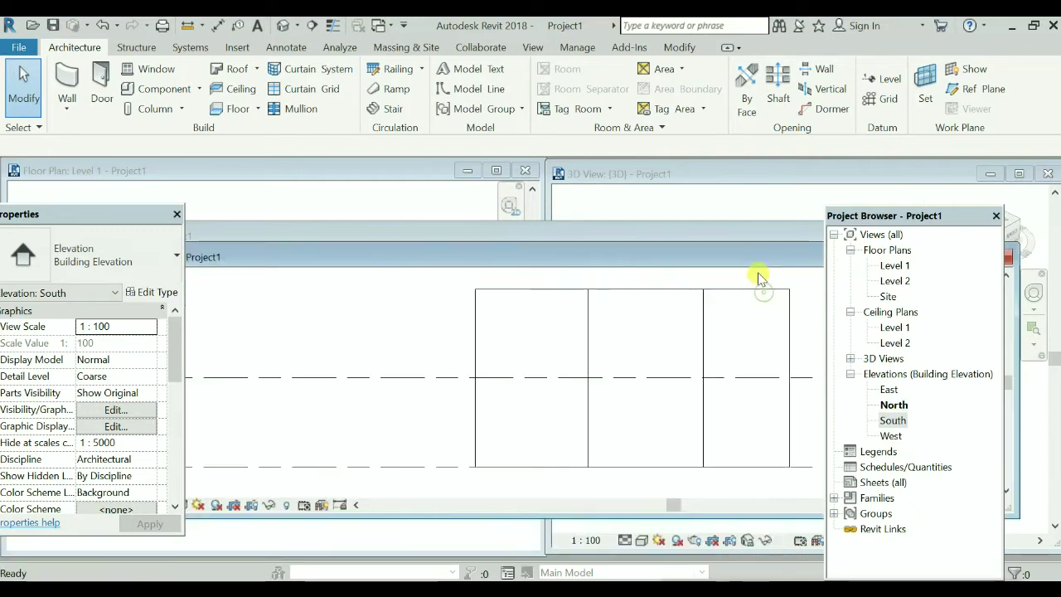
{"action": "left_click", "coordinate": [757, 254]}
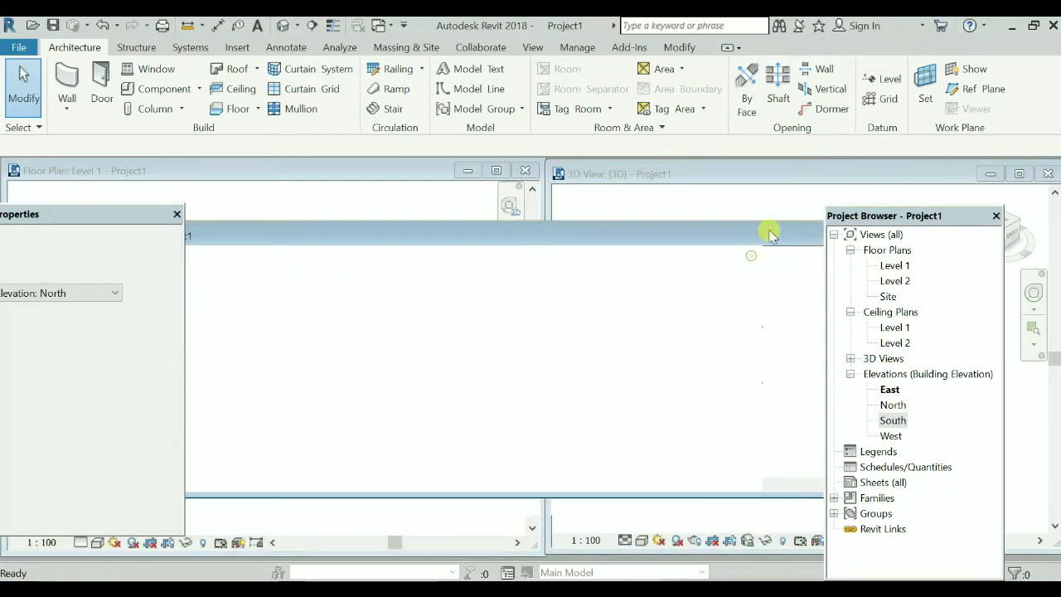
{"action": "left_click", "coordinate": [746, 237]}
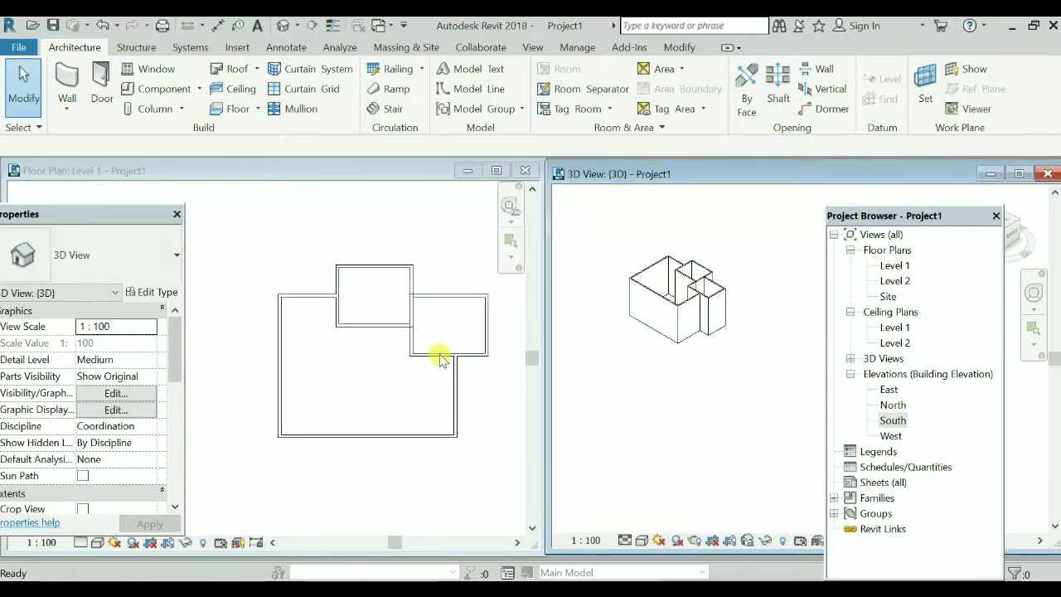
{"action": "scroll", "coordinate": [435, 424], "scroll_direction": "up", "scroll_amount": 1}
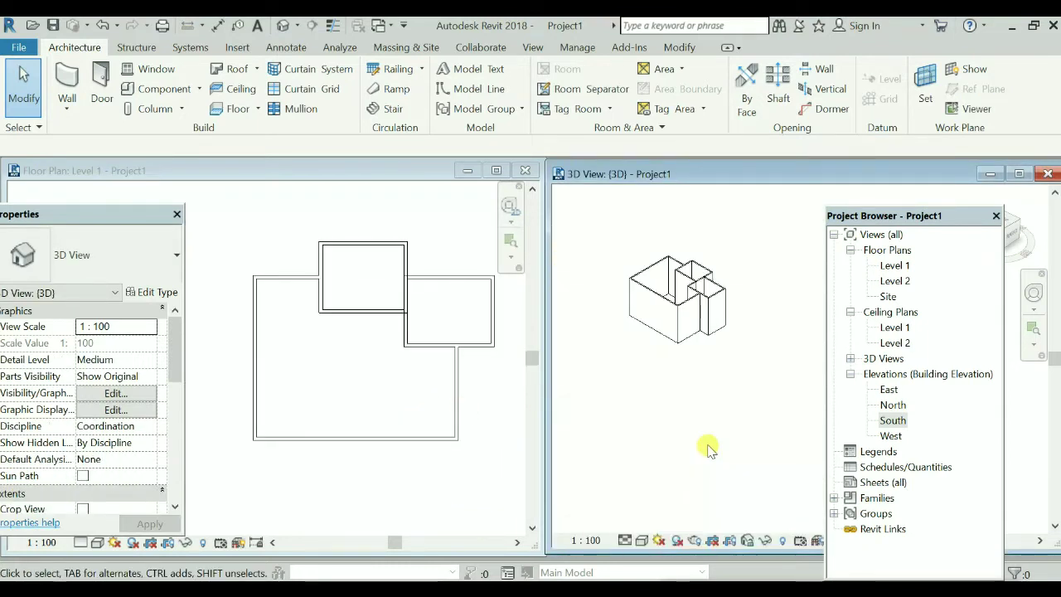
{"action": "scroll", "coordinate": [484, 375], "scroll_direction": "up", "scroll_amount": 1}
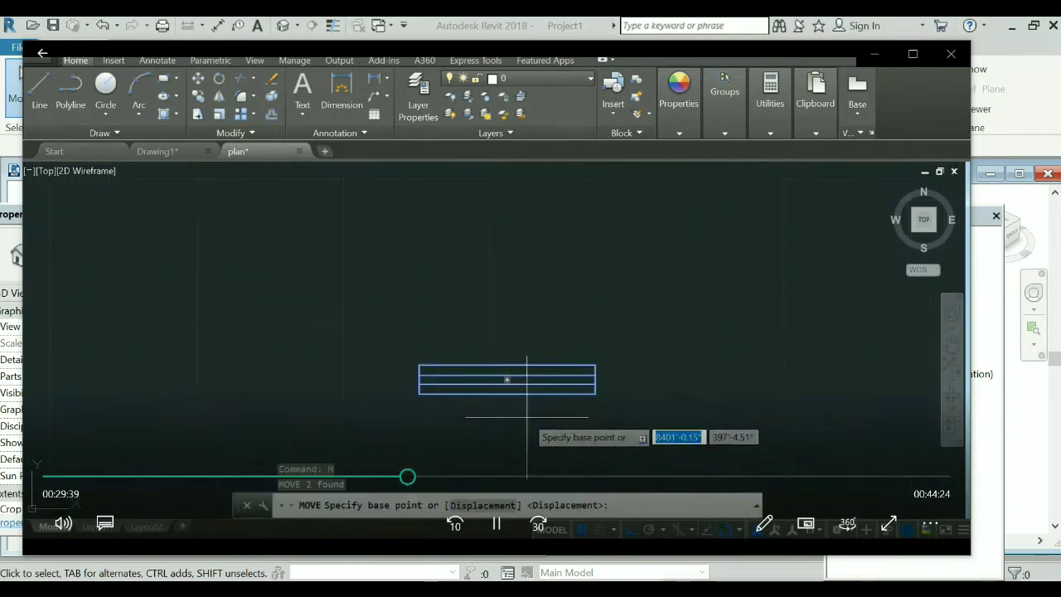
{"action": "key", "text": "alt+Tab"}
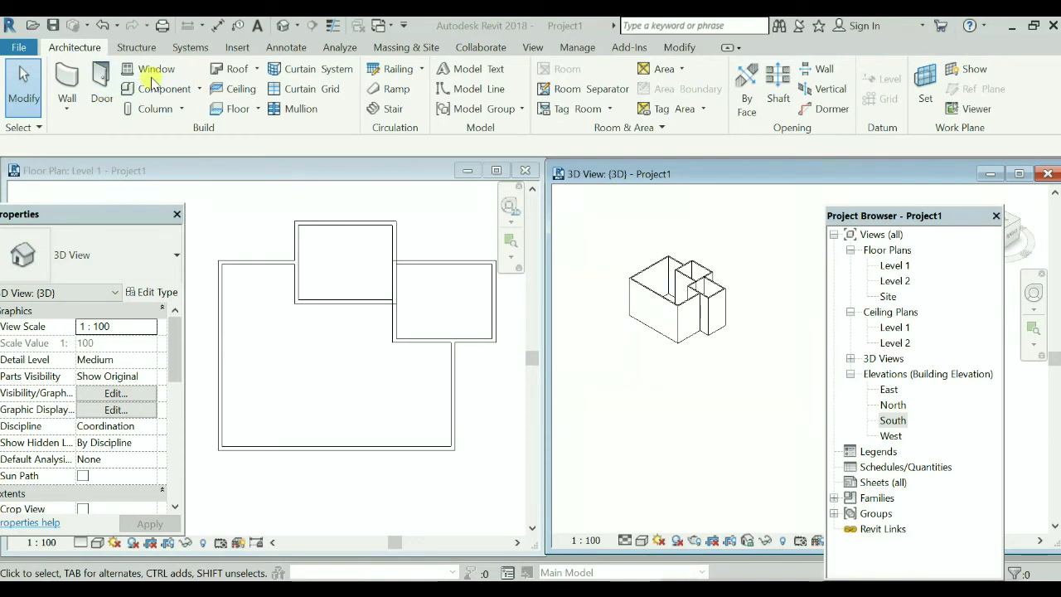
Place an M_Single-Flush 0915 × 2134mm door in the large room's bottom wall near the right corner
{"action": "left_click", "coordinate": [104, 107]}
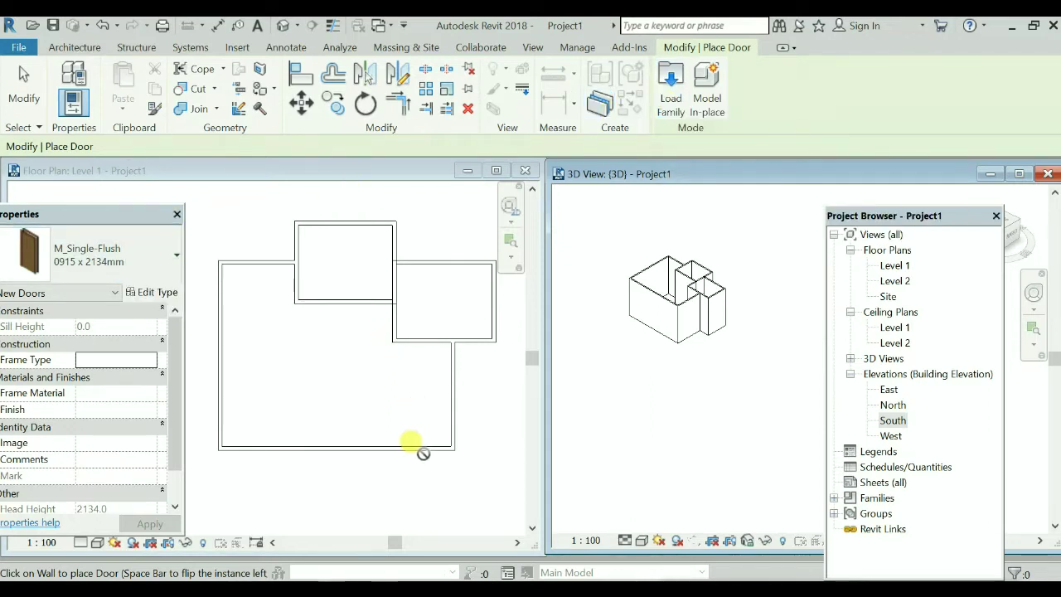
{"action": "scroll", "coordinate": [407, 452], "scroll_direction": "up", "scroll_amount": 3}
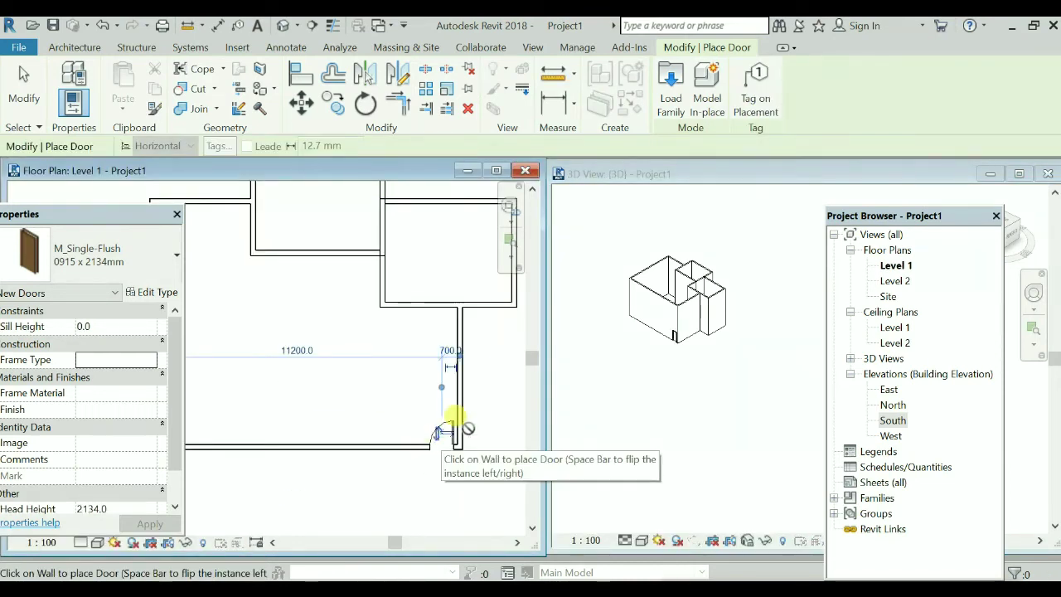
{"action": "scroll", "coordinate": [670, 337], "scroll_direction": "up", "scroll_amount": 4}
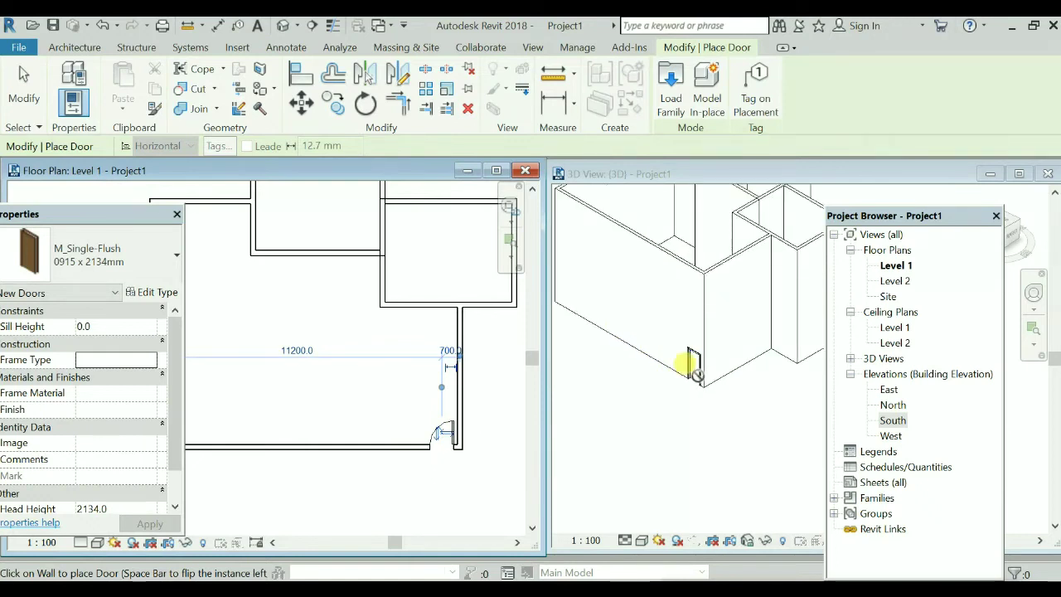
{"action": "scroll", "coordinate": [695, 370], "scroll_direction": "down", "scroll_amount": 2}
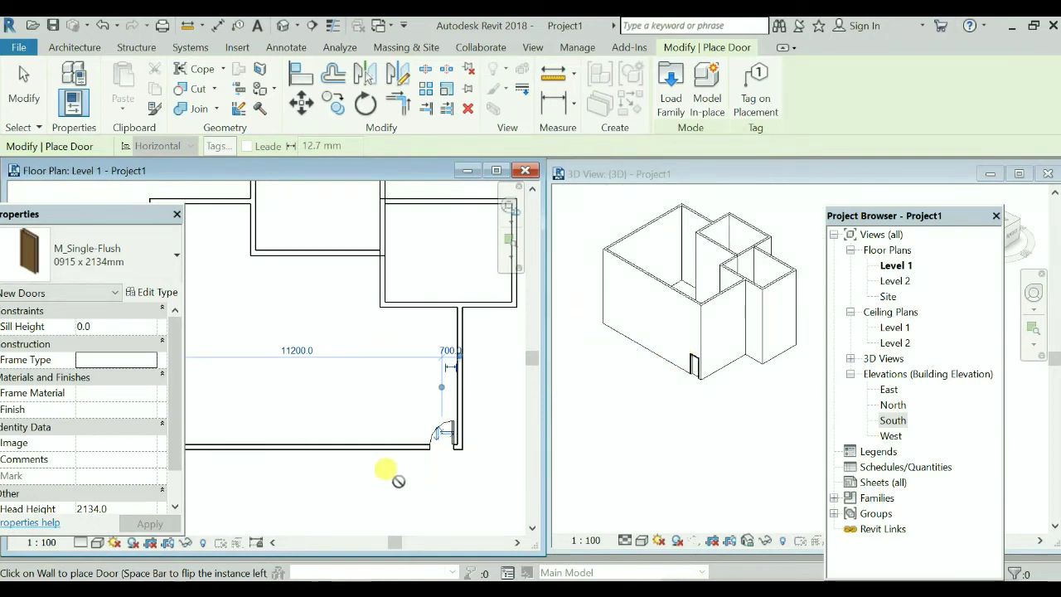
{"action": "key", "text": "Escape"}
{"action": "scroll", "coordinate": [667, 406], "scroll_direction": "down", "scroll_amount": 1}
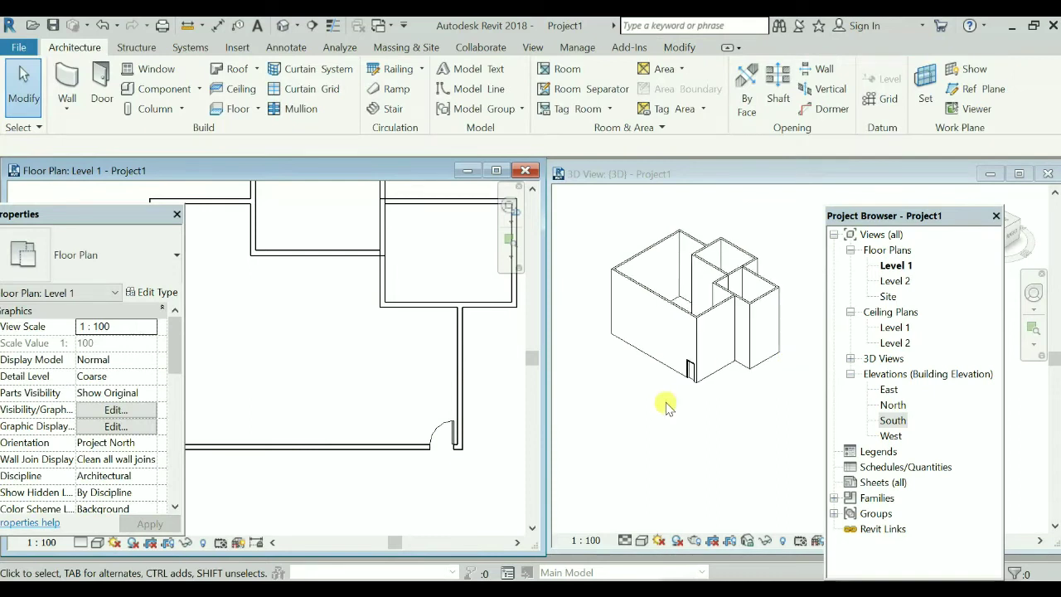
Set the Top Constraint of all 12 walls to 'Up to level: Level 2'
{"action": "middle_click_drag", "start_coordinate": [723, 431], "coordinate": [704, 367], "text": "shift"}
{"action": "left_click_drag", "start_coordinate": [788, 294], "coordinate": [614, 229]}
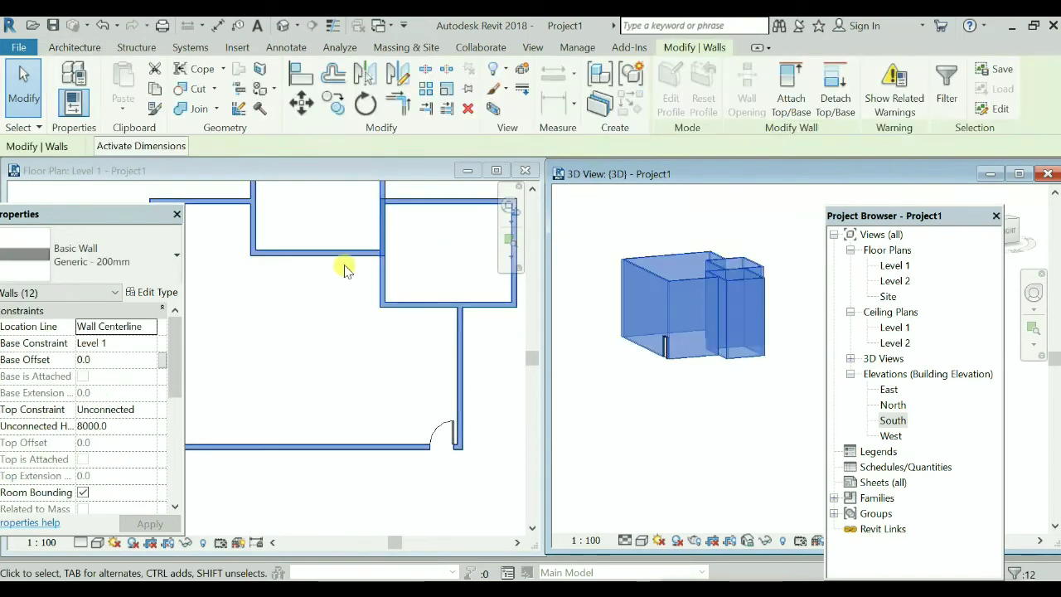
{"action": "left_click", "coordinate": [154, 412]}
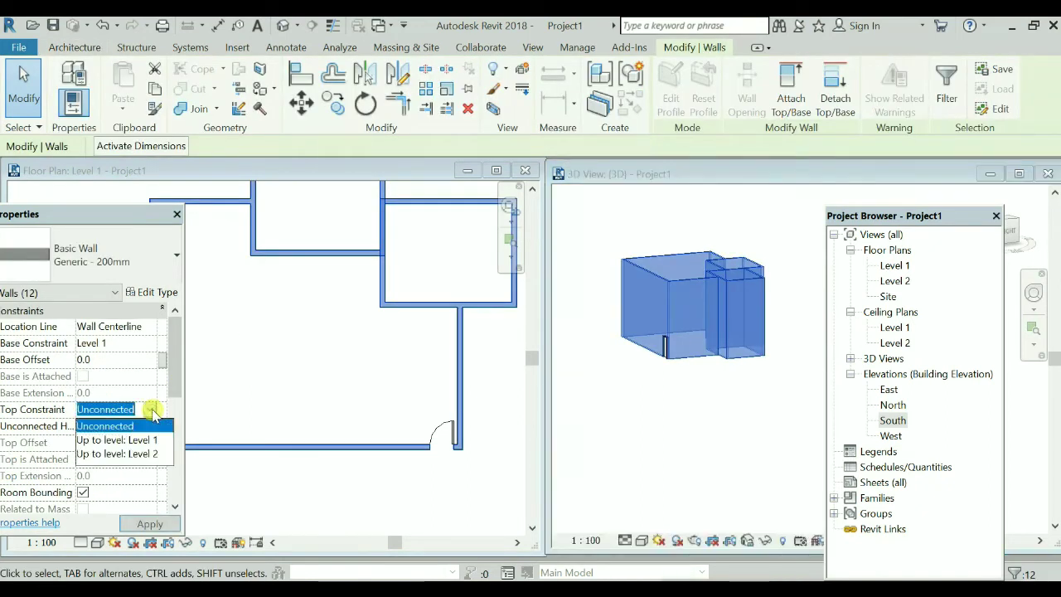
{"action": "left_click", "coordinate": [136, 456]}
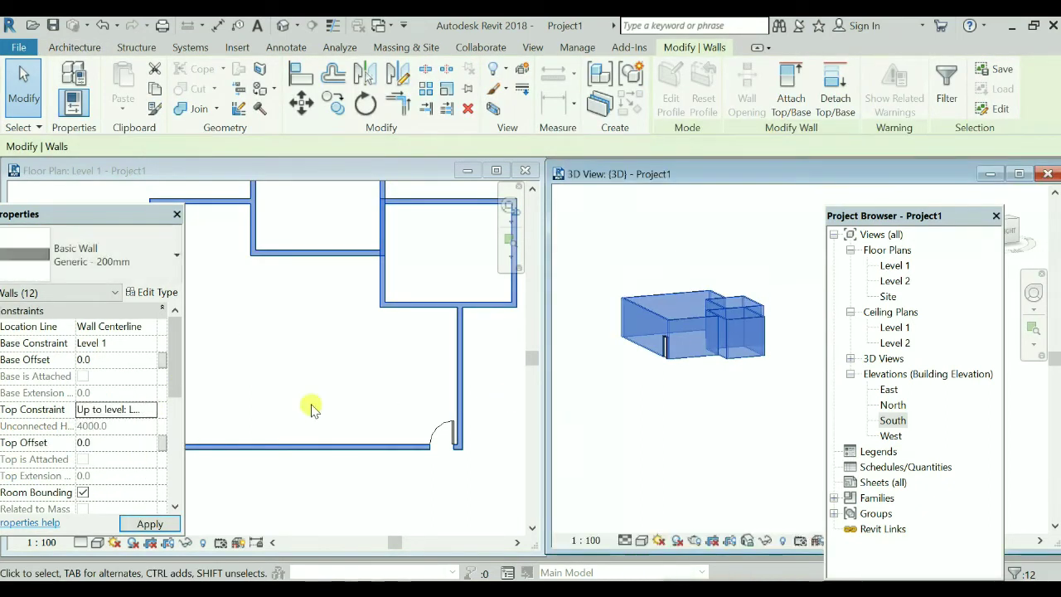
{"action": "left_click", "coordinate": [662, 393]}
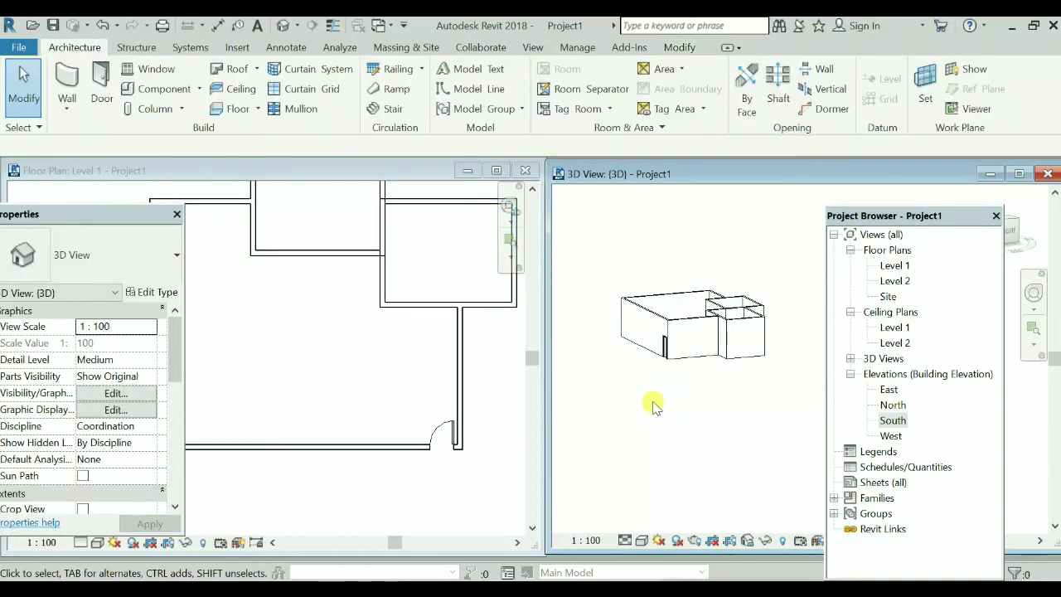
Orbit the 3D view to an elevated angle and pan the Level 1 plan to fit the building
{"action": "middle_click_drag", "start_coordinate": [602, 420], "coordinate": [704, 446], "text": "shift"}
{"action": "scroll", "coordinate": [286, 395], "scroll_direction": "down", "scroll_amount": 3}
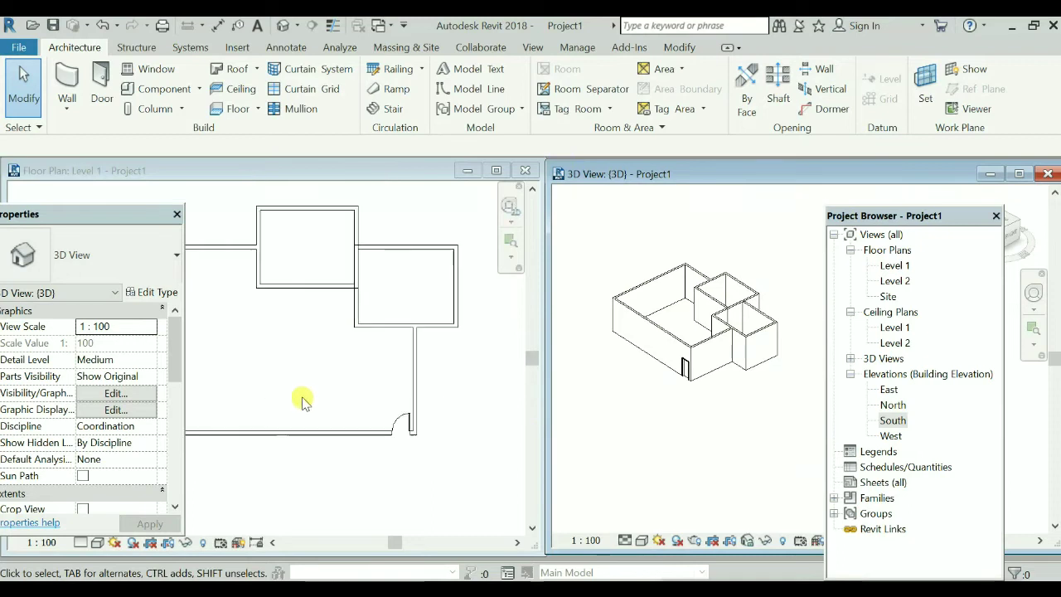
{"action": "left_click", "coordinate": [301, 390]}
{"action": "middle_click_drag", "start_coordinate": [327, 364], "coordinate": [378, 399]}
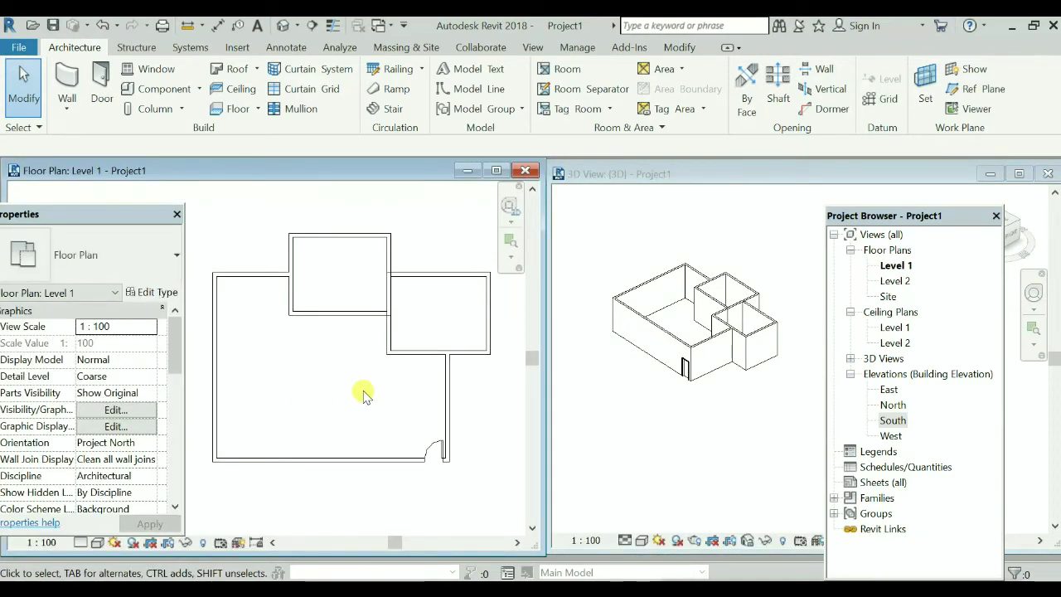
{"action": "scroll", "coordinate": [364, 394], "scroll_direction": "up", "scroll_amount": 1}
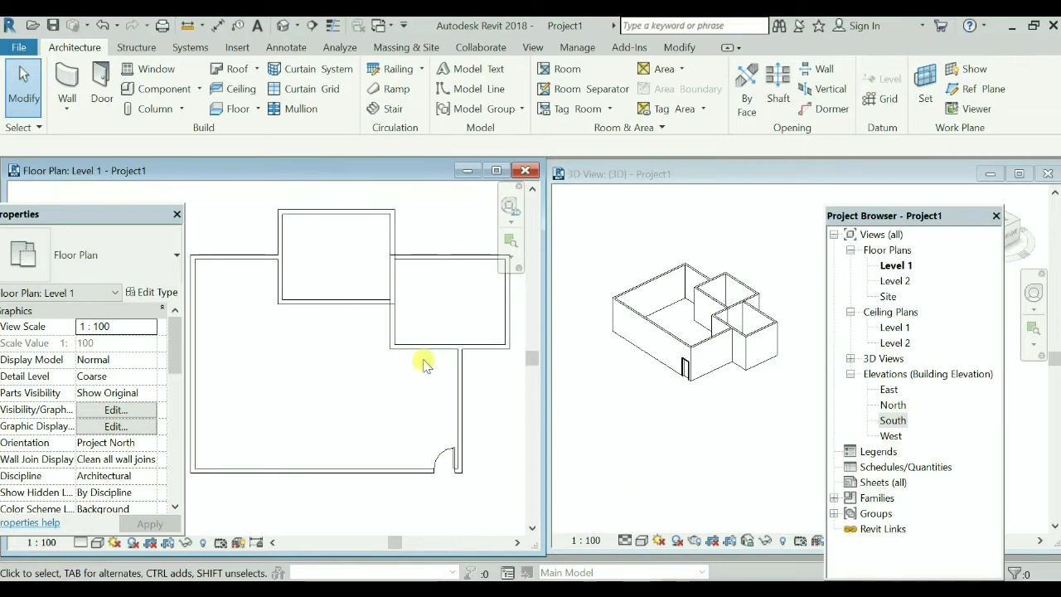
Place M_Single-Flush doors in the interior walls leading to the right room and the upper room
{"action": "left_click", "coordinate": [102, 89]}
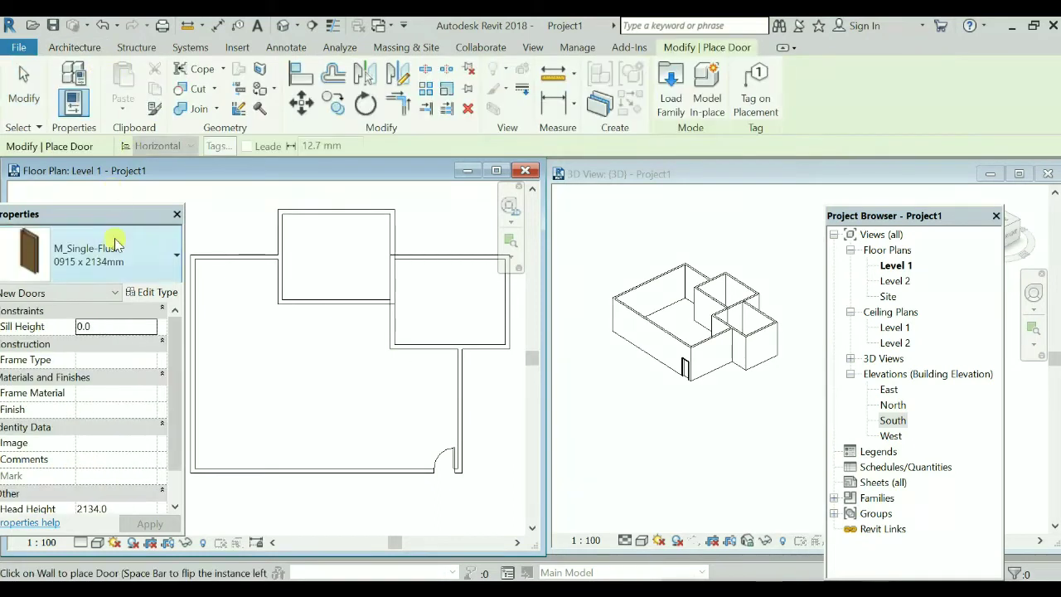
{"action": "left_click", "coordinate": [408, 335]}
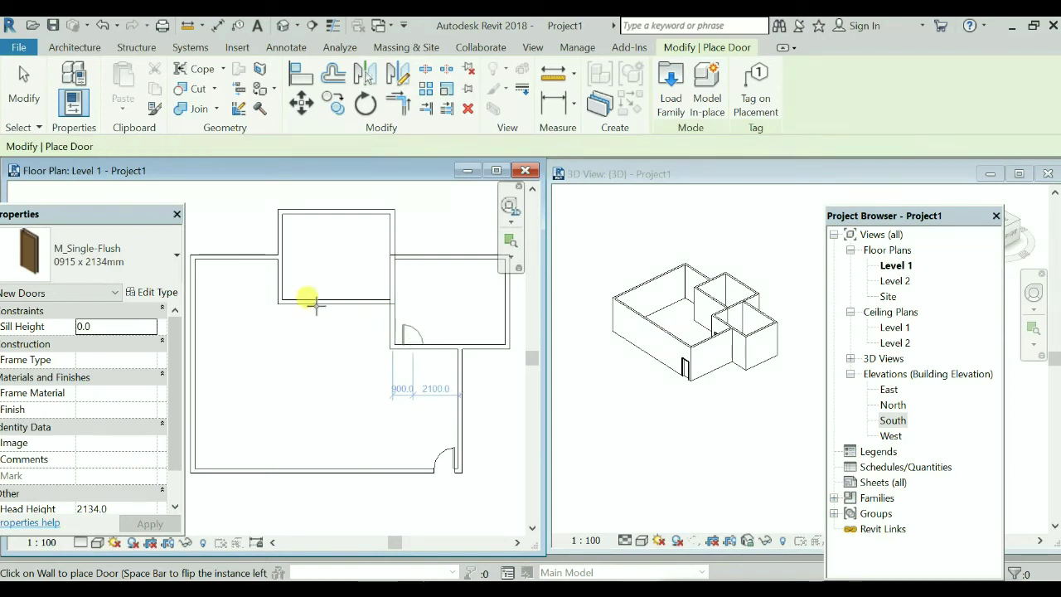
{"action": "left_click", "coordinate": [295, 291]}
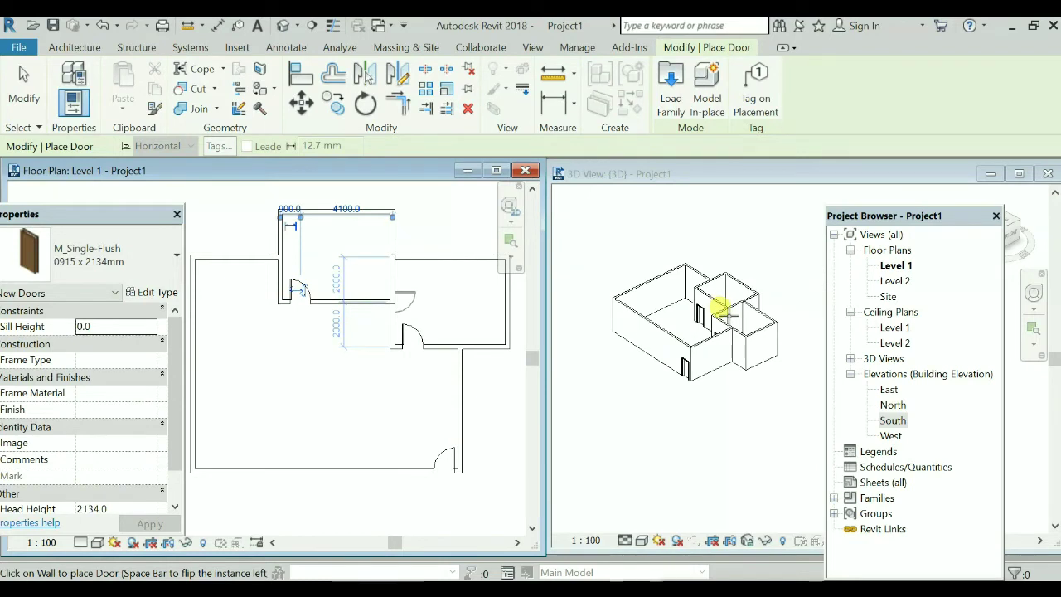
{"action": "left_click", "coordinate": [60, 47]}
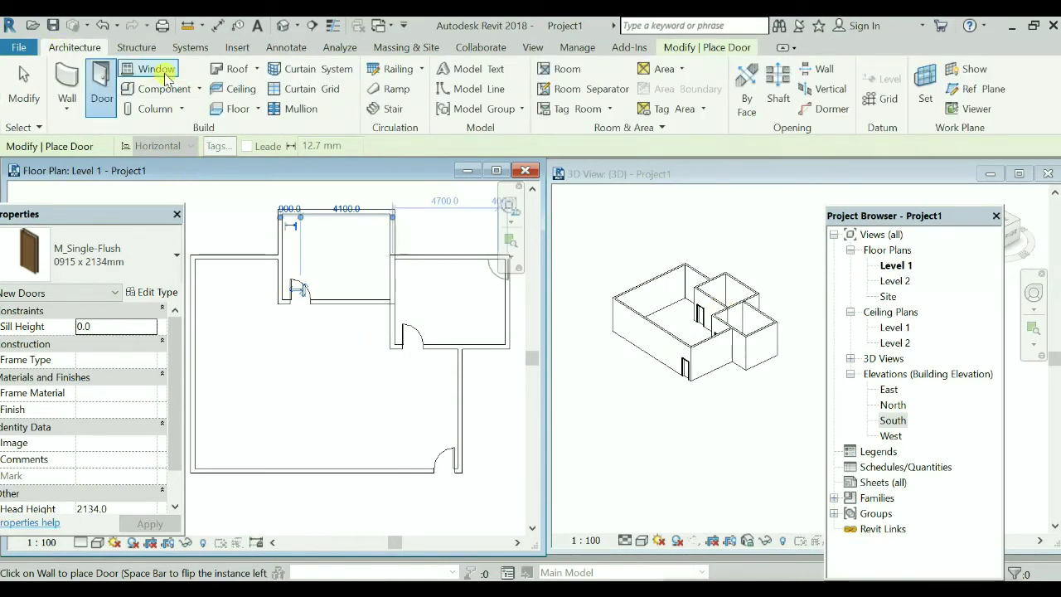
In Load Family, browse up from the empty Generic folder to the Windows family folder
{"action": "left_click", "coordinate": [165, 74]}
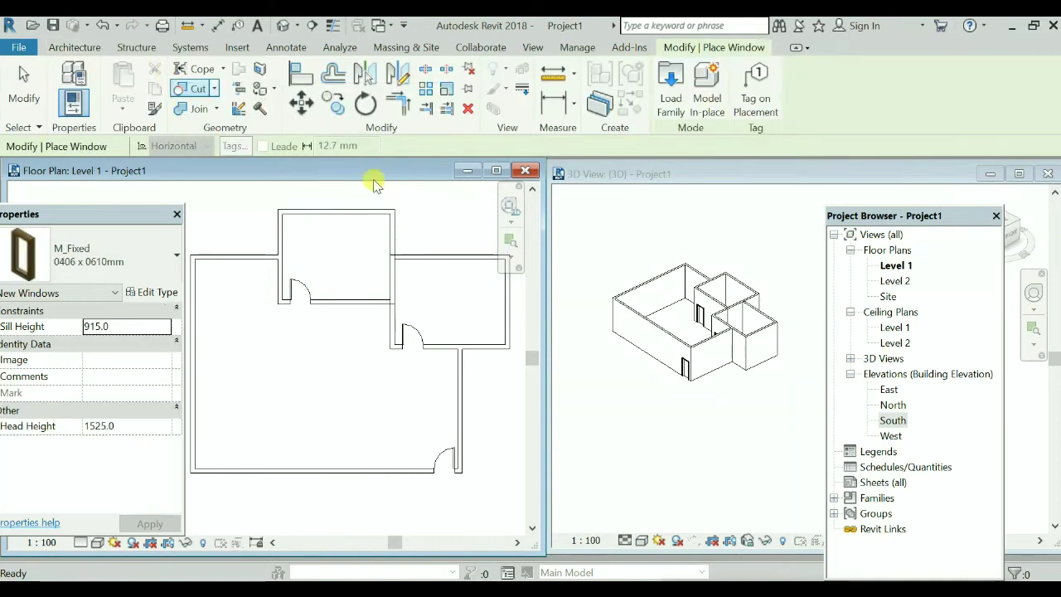
{"action": "left_click", "coordinate": [657, 101]}
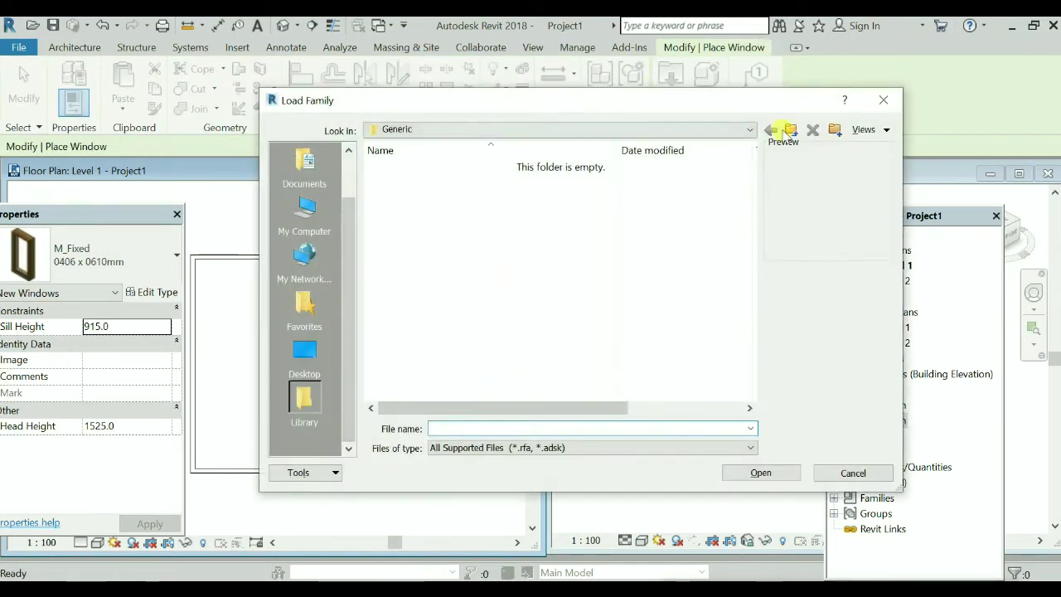
{"action": "left_click", "coordinate": [790, 130]}
{"action": "left_click", "coordinate": [452, 216]}
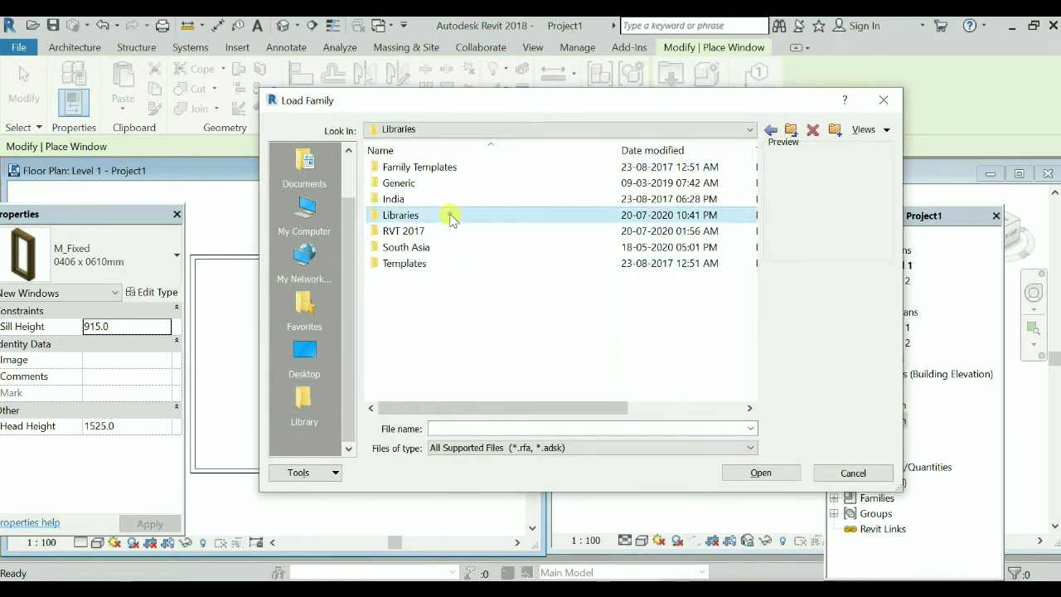
{"action": "double_click", "coordinate": [449, 214]}
{"action": "double_click", "coordinate": [440, 182]}
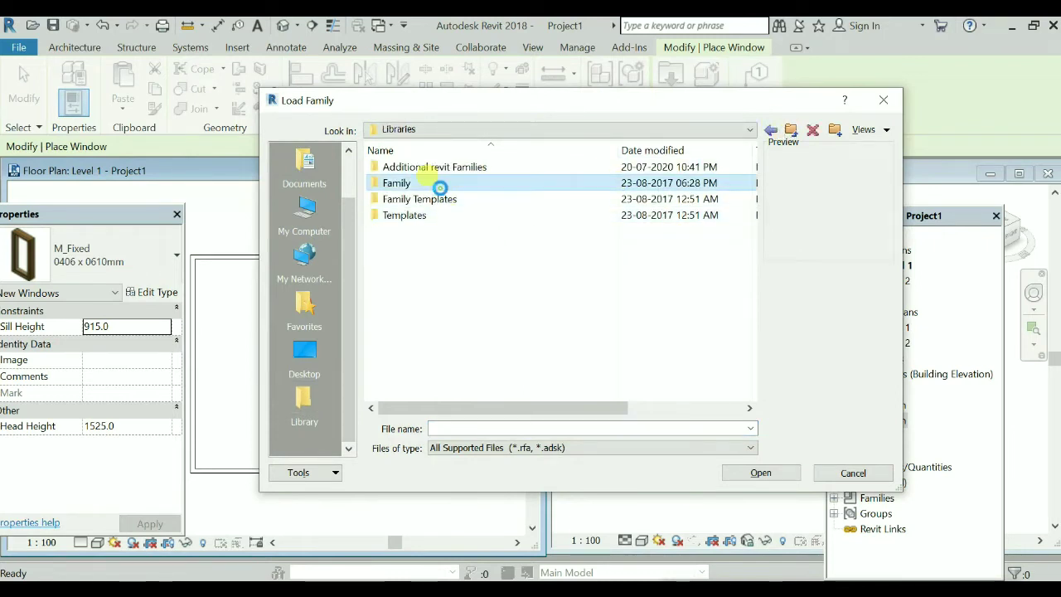
{"action": "scroll", "coordinate": [450, 277], "scroll_direction": "down", "scroll_amount": 1}
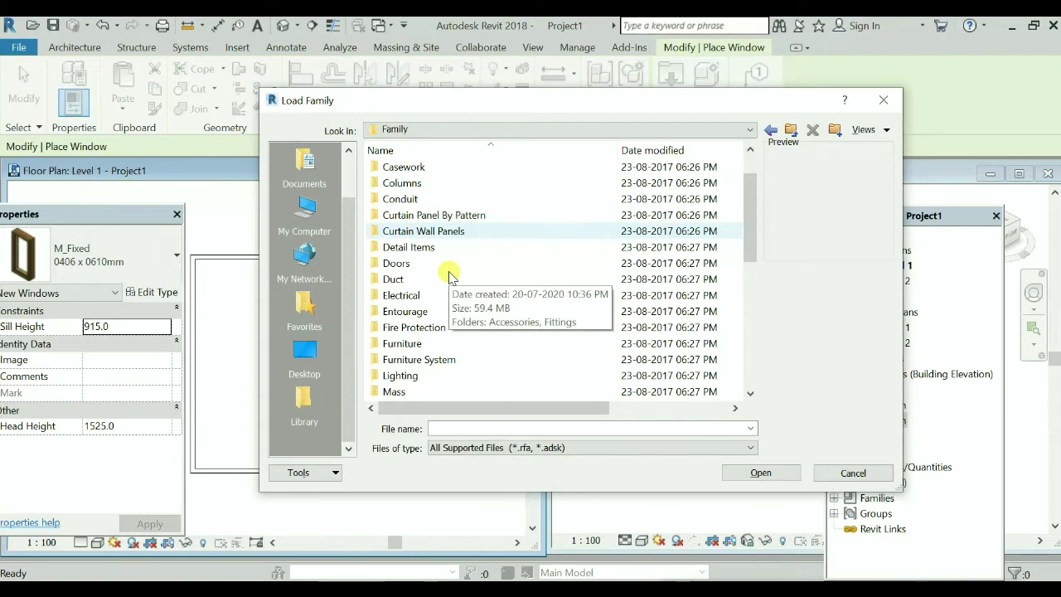
{"action": "scroll", "coordinate": [450, 276], "scroll_direction": "down", "scroll_amount": 1}
{"action": "scroll", "coordinate": [447, 299], "scroll_direction": "down", "scroll_amount": 6}
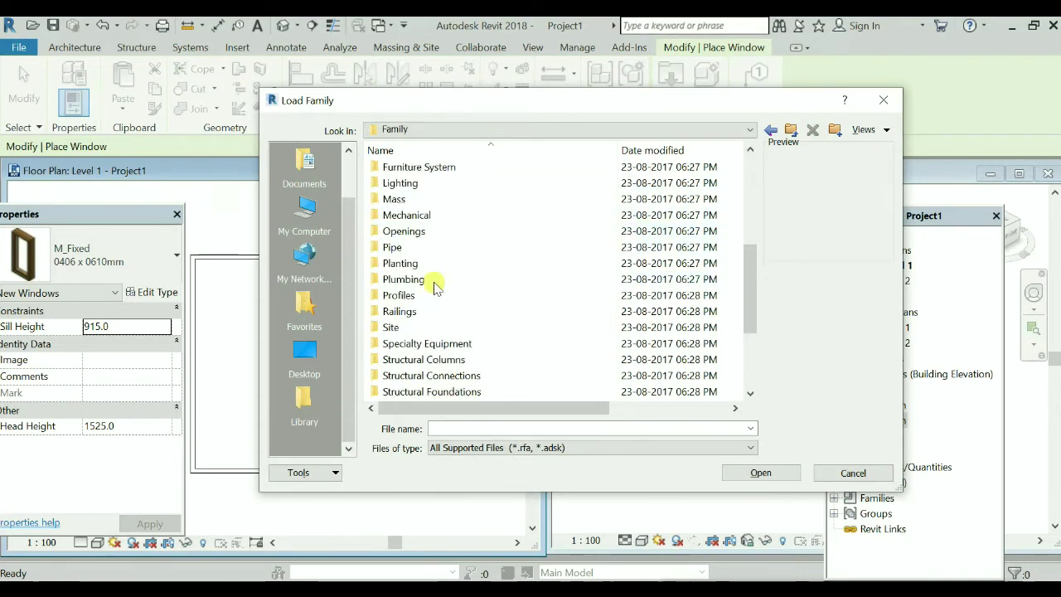
{"action": "double_click", "coordinate": [423, 392]}
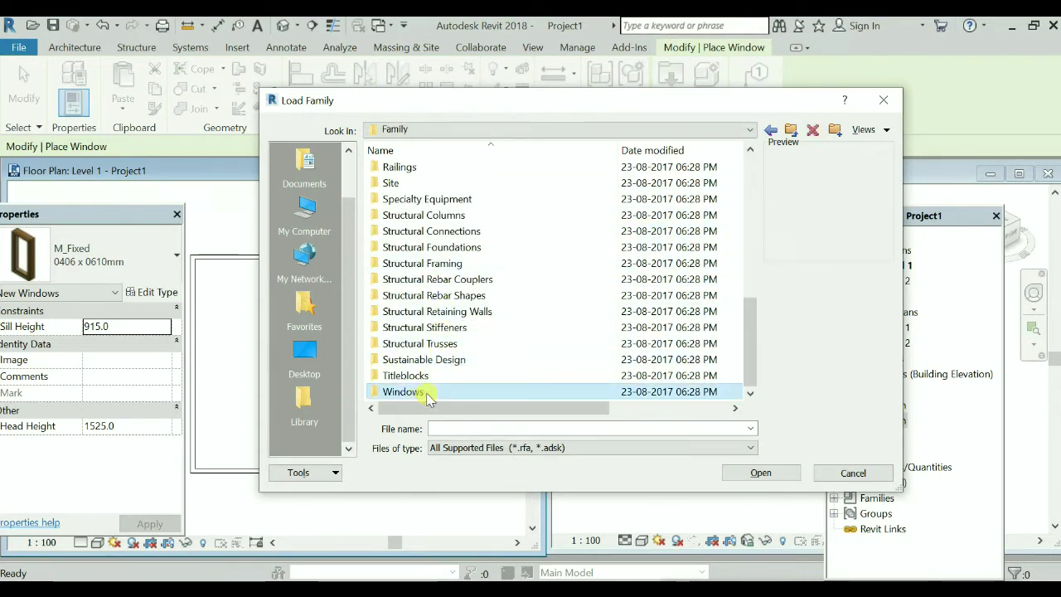
Select M_Window-Bay-Casement-10_Degree_Angle.rfa and load it into the project
{"action": "left_click", "coordinate": [437, 184]}
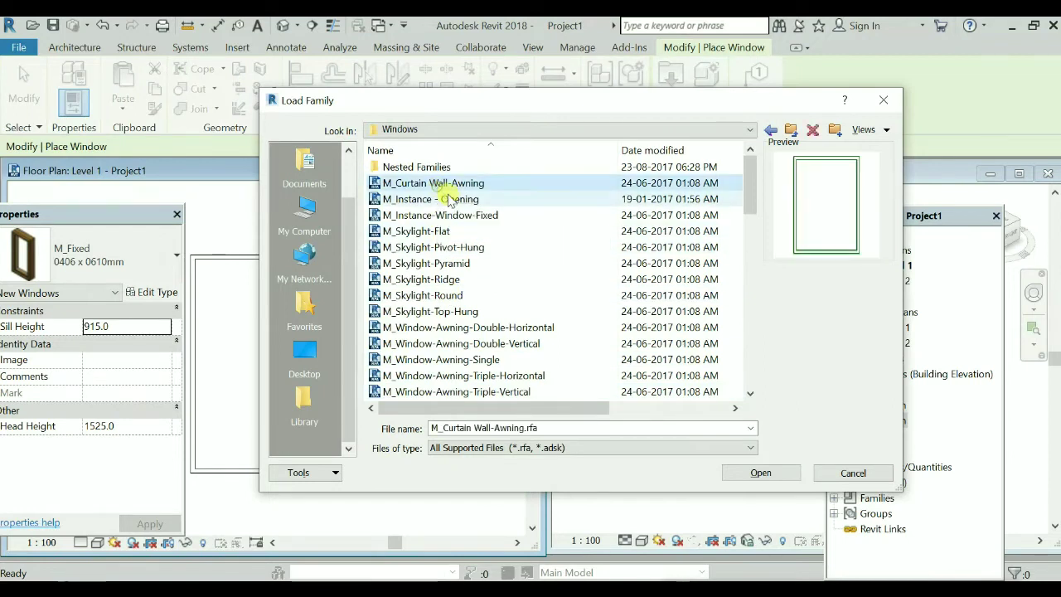
{"action": "key", "text": "Down"}
{"action": "key", "text": "Down"}
{"action": "key", "text": "Down"}
{"action": "key", "text": "Down"}
{"action": "key", "text": "Down"}
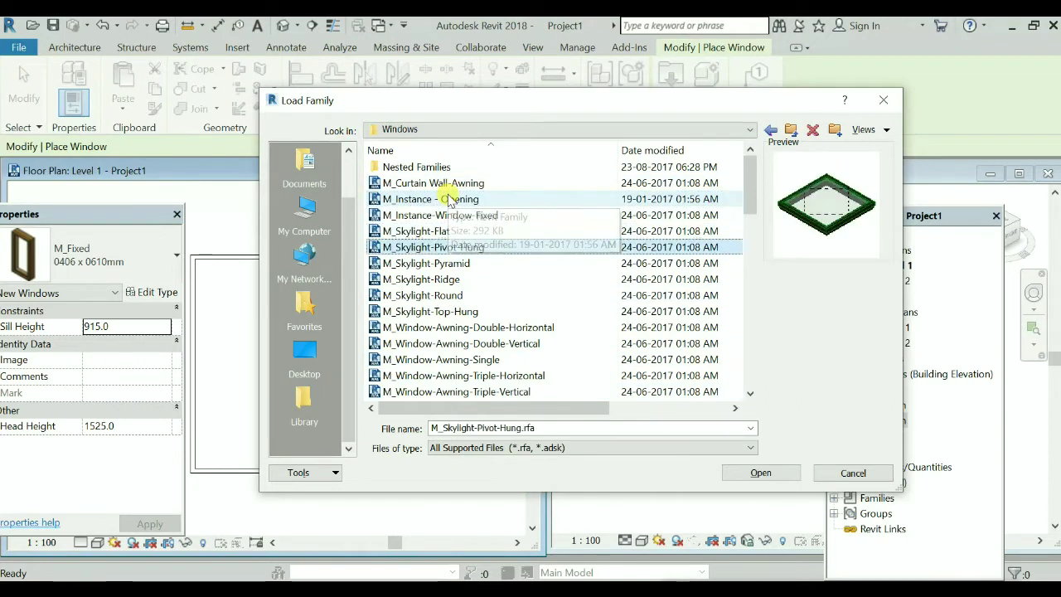
{"action": "key", "text": "Down"}
{"action": "key", "text": "Down"}
{"action": "key", "text": "Down"}
{"action": "key", "text": "Down"}
{"action": "key", "text": "Down"}
{"action": "key", "text": "Down"}
{"action": "key", "text": "Down"}
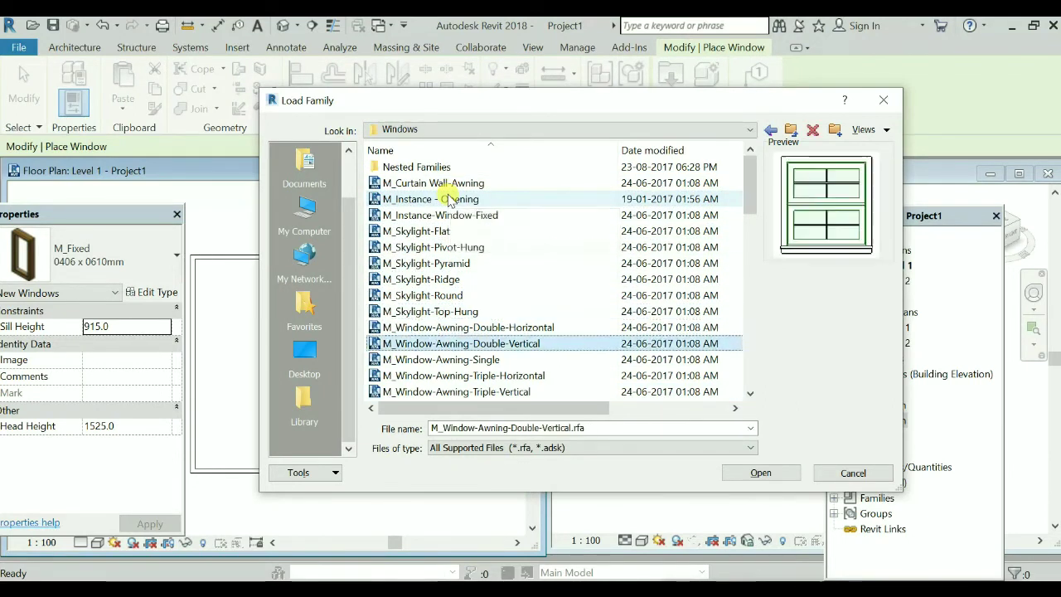
{"action": "key", "text": "Down"}
{"action": "key", "text": "Down"}
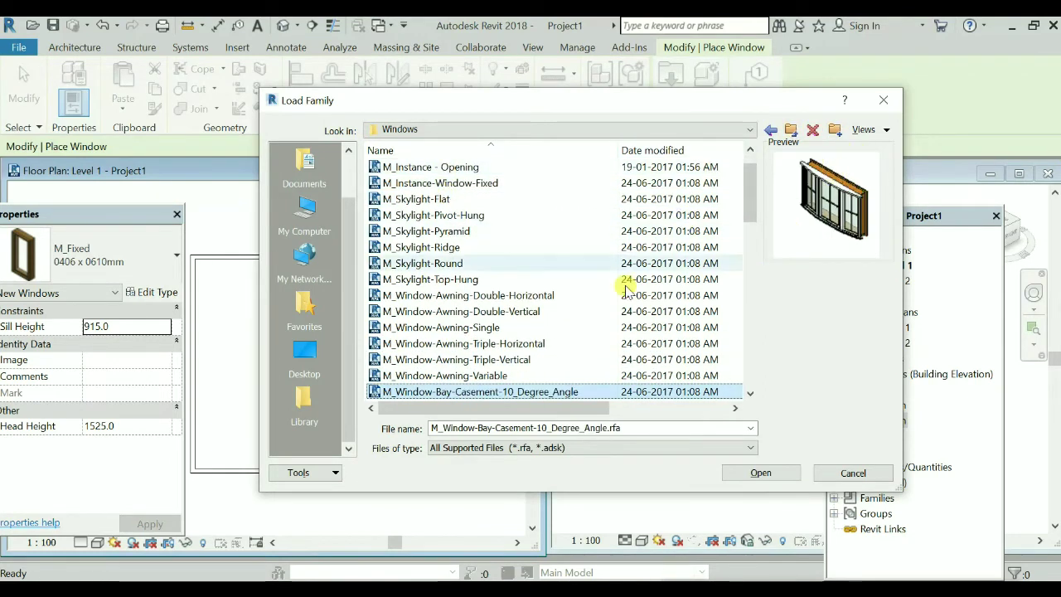
{"action": "left_click", "coordinate": [761, 473]}
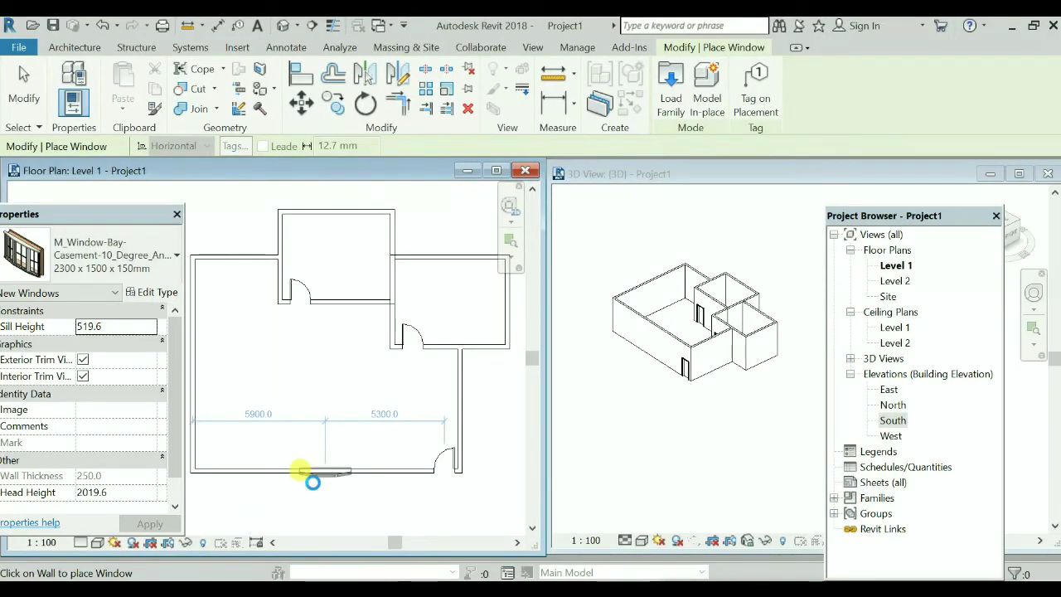
Place two bay windows on the south wall, one on the west wall and two on the north walls
{"action": "left_click", "coordinate": [322, 470]}
{"action": "scroll", "coordinate": [322, 471], "scroll_direction": "up", "scroll_amount": 2}
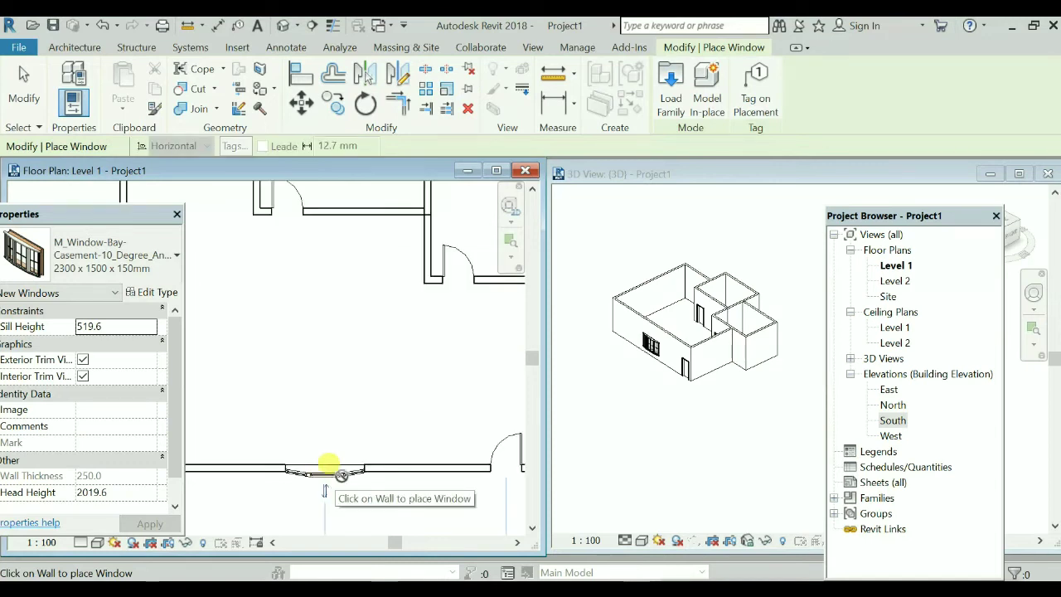
{"action": "left_click", "coordinate": [369, 466]}
{"action": "scroll", "coordinate": [321, 379], "scroll_direction": "down", "scroll_amount": 5}
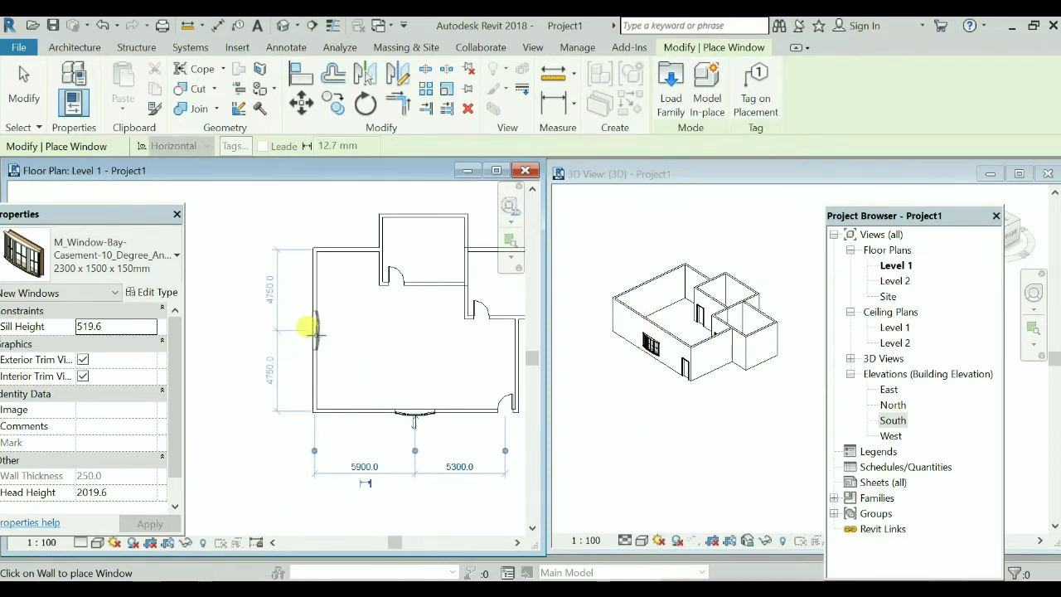
{"action": "left_click", "coordinate": [313, 330]}
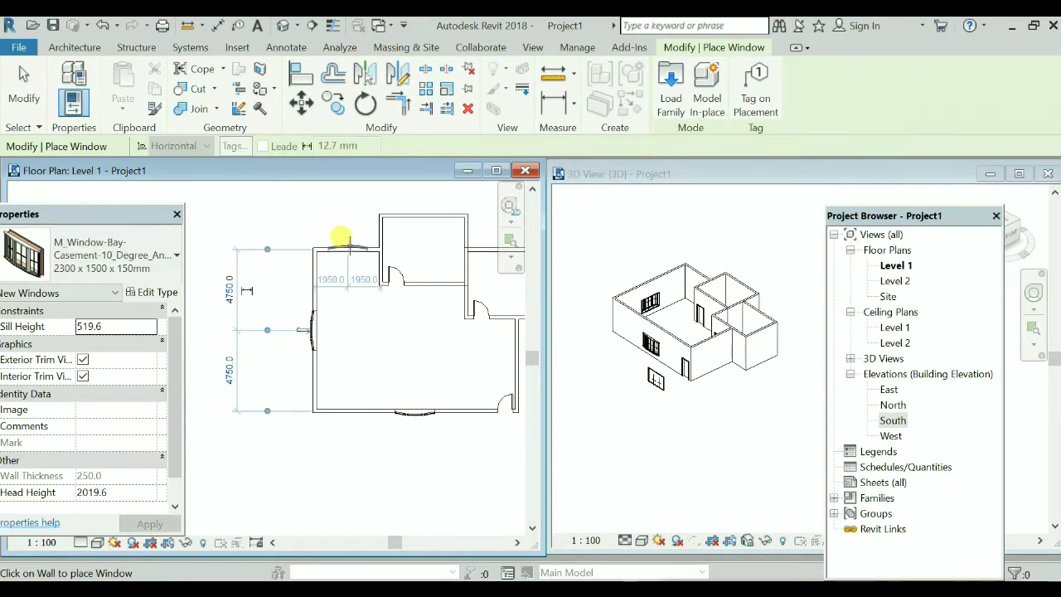
{"action": "left_click", "coordinate": [348, 242]}
{"action": "left_click", "coordinate": [423, 217]}
Place bay windows on the east room's north wall and east wall, then check them in 3D
{"action": "middle_click_drag", "start_coordinate": [347, 293], "coordinate": [169, 313]}
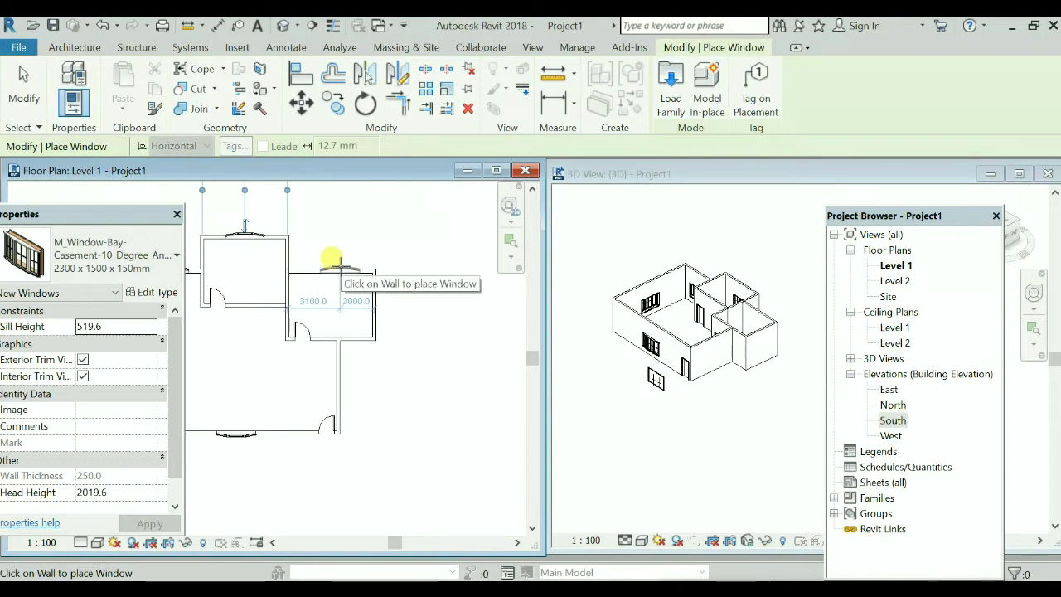
{"action": "left_click", "coordinate": [329, 262]}
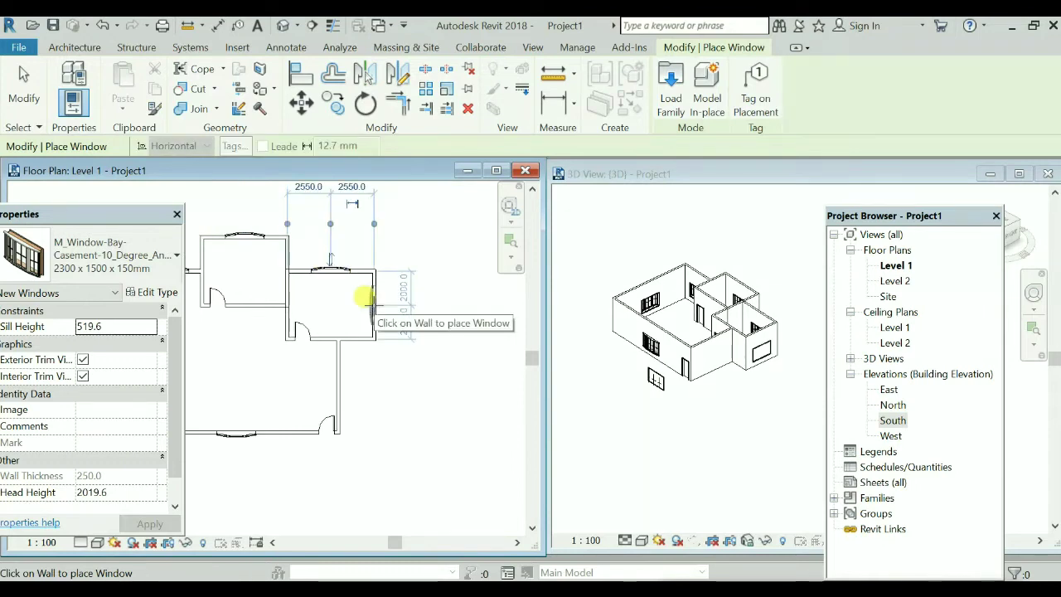
{"action": "left_click", "coordinate": [371, 297]}
{"action": "scroll", "coordinate": [440, 299], "scroll_direction": "down", "scroll_amount": 1}
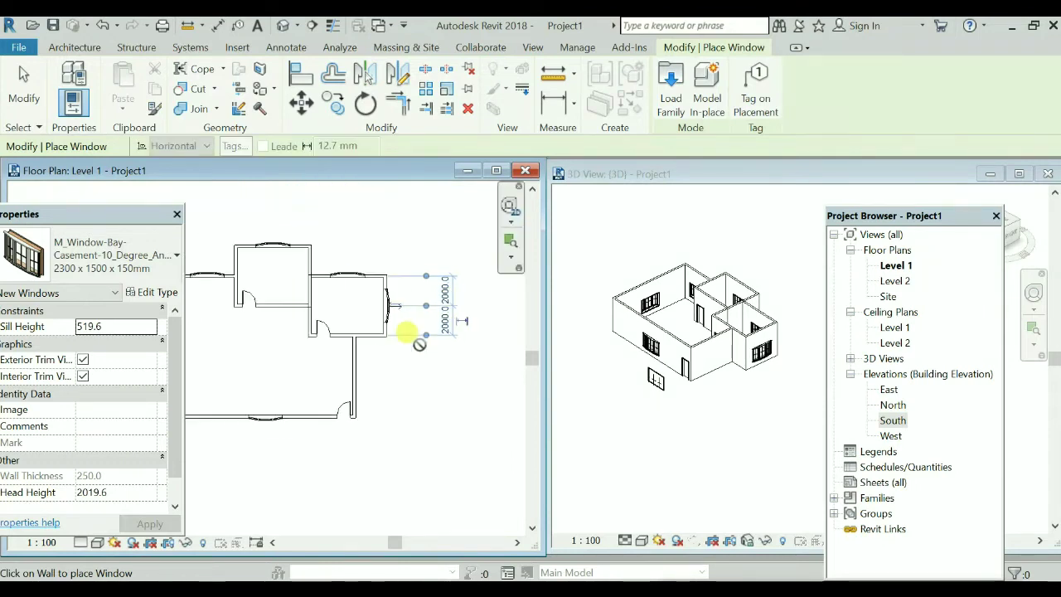
{"action": "middle_click_drag", "start_coordinate": [355, 398], "coordinate": [419, 381]}
{"action": "scroll", "coordinate": [431, 392], "scroll_direction": "down", "scroll_amount": 1}
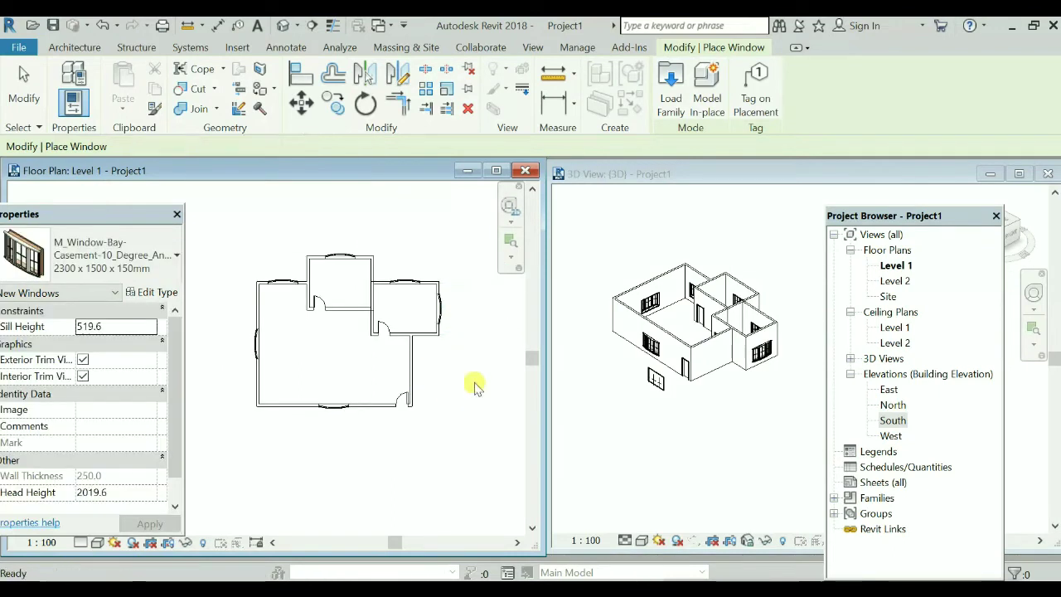
{"action": "key", "text": "Escape"}
{"action": "key", "text": "Escape"}
{"action": "scroll", "coordinate": [718, 391], "scroll_direction": "up", "scroll_amount": 2}
{"action": "middle_click_drag", "start_coordinate": [636, 362], "coordinate": [652, 434], "text": "shift"}
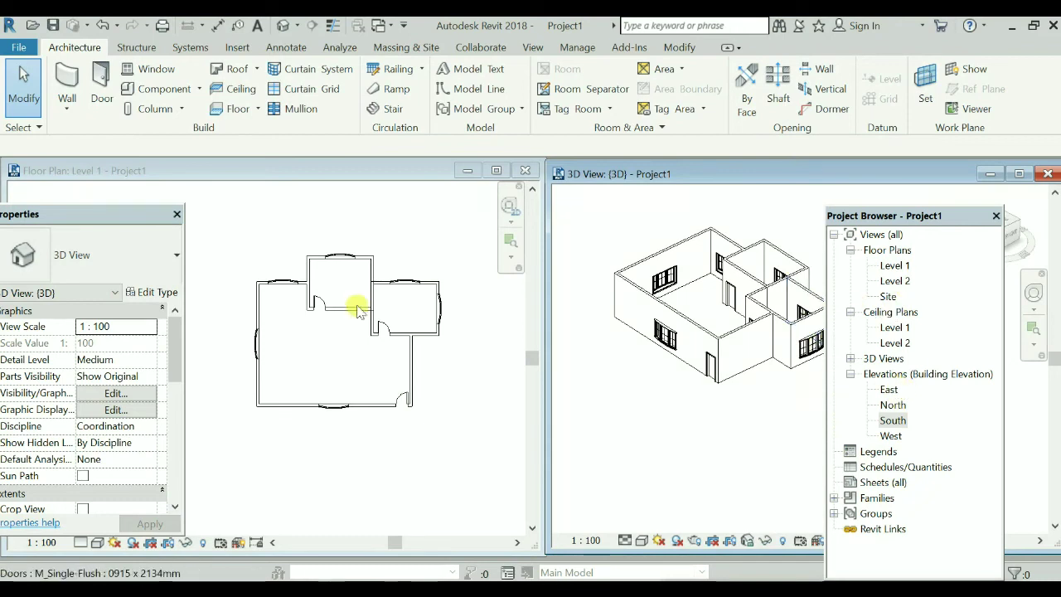
Open the East elevation from the Level 1 plan to inspect its bay casement window
{"action": "left_click", "coordinate": [439, 422]}
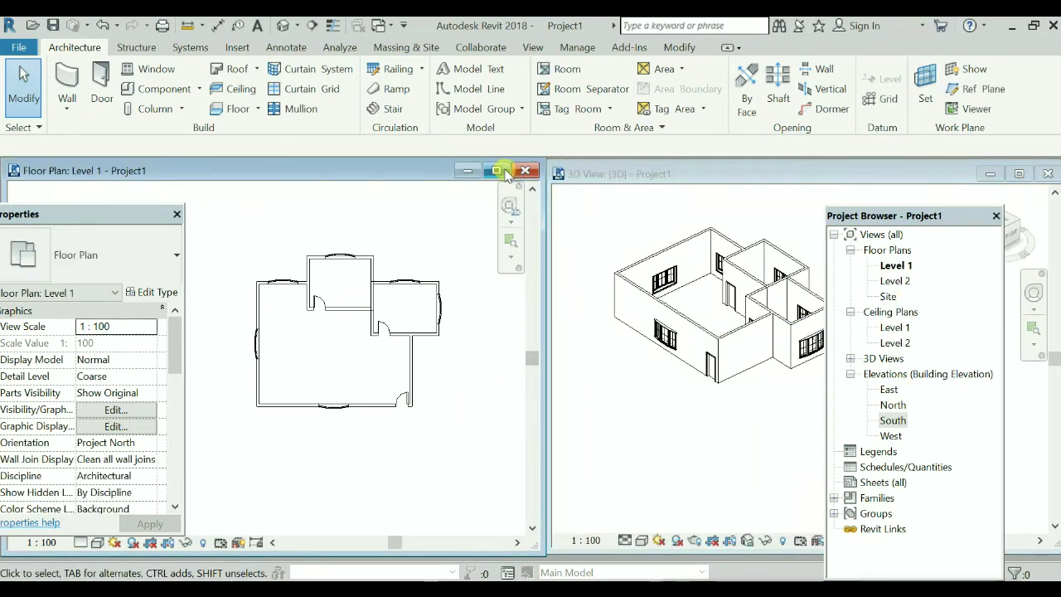
{"action": "double_click", "coordinate": [900, 389]}
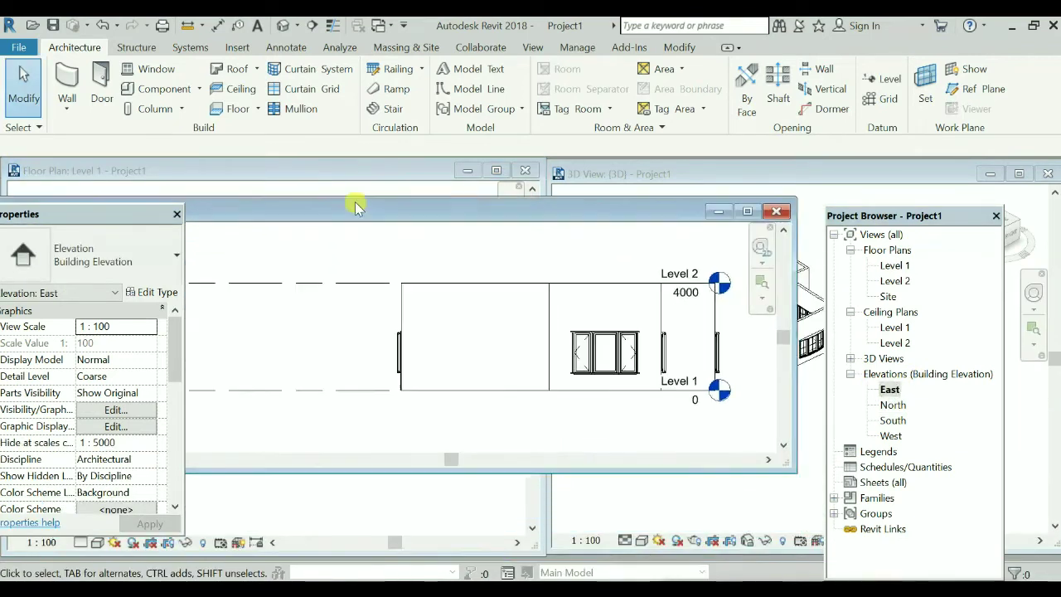
Open the North, South and West elevation views from the Project Browser
{"action": "double_click", "coordinate": [894, 405]}
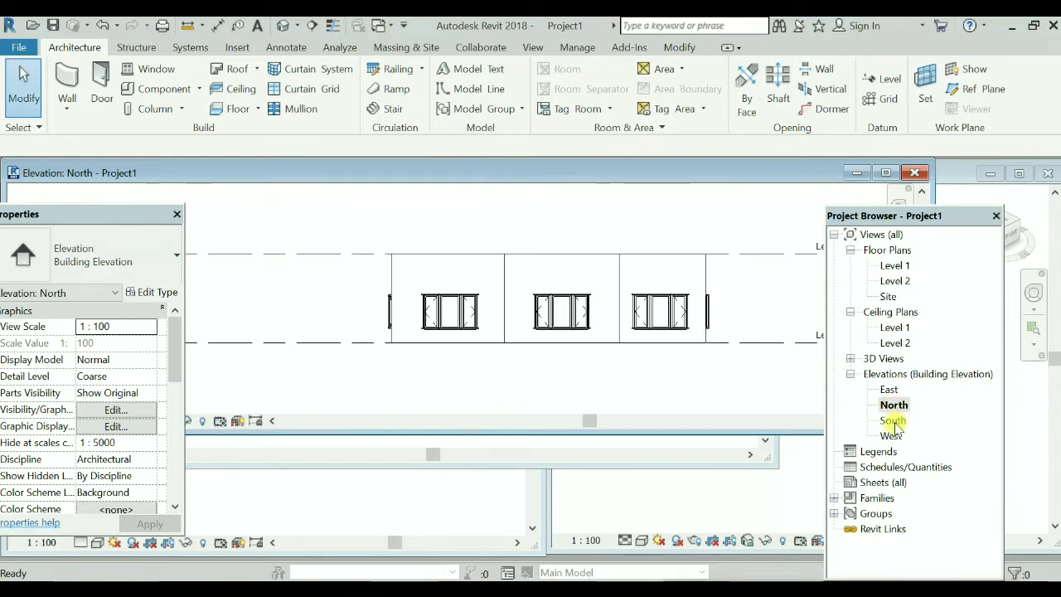
{"action": "double_click", "coordinate": [894, 421]}
{"action": "double_click", "coordinate": [892, 435]}
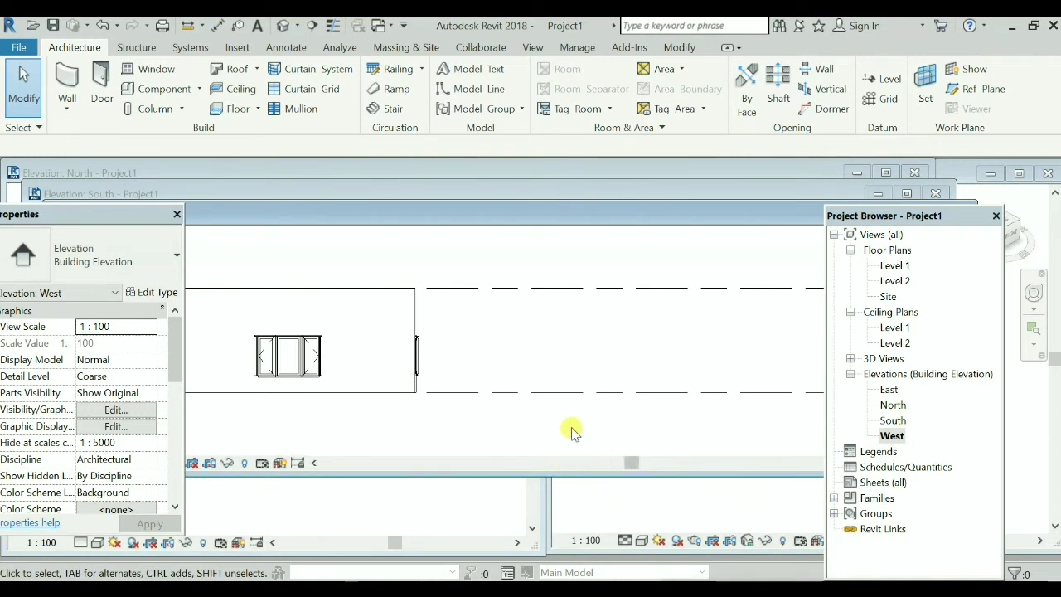
Zoom and pan the West elevation to centre its bay casement window
{"action": "scroll", "coordinate": [502, 398], "scroll_direction": "down", "scroll_amount": 2}
{"action": "middle_click_drag", "start_coordinate": [492, 348], "coordinate": [640, 324]}
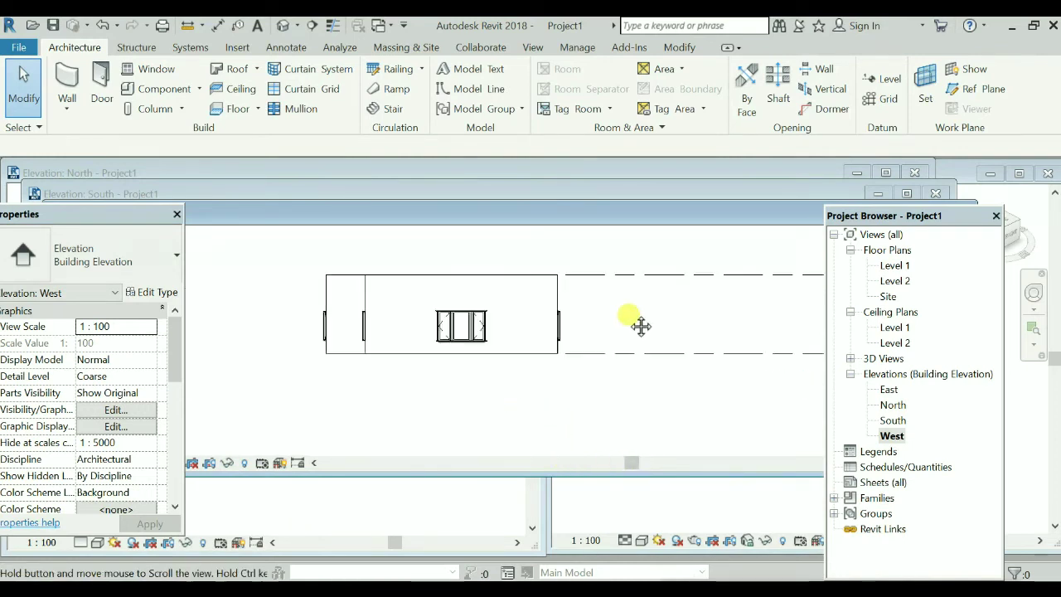
{"action": "scroll", "coordinate": [454, 356], "scroll_direction": "up", "scroll_amount": 1}
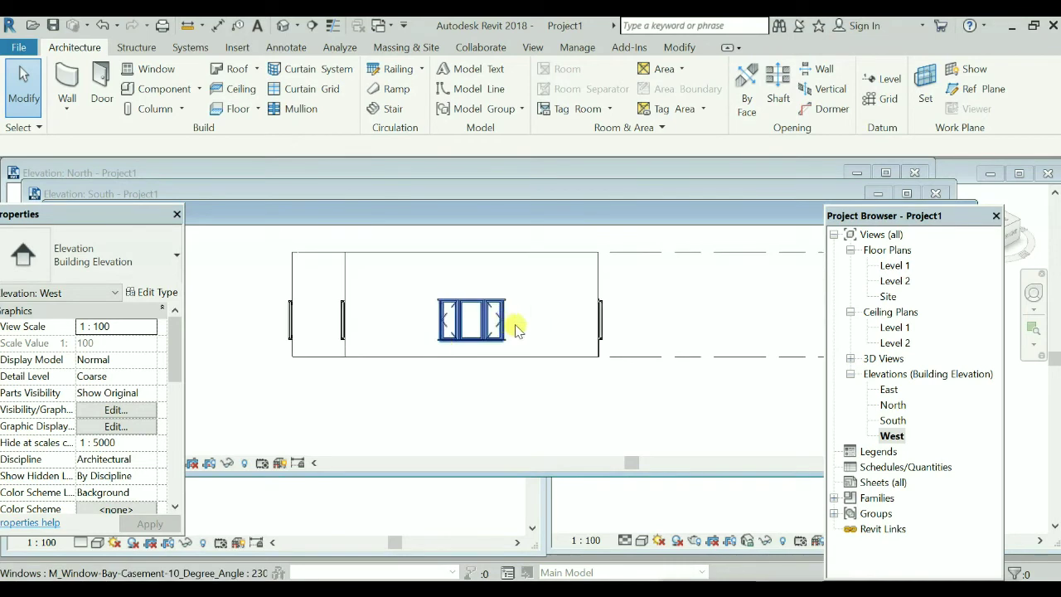
{"action": "scroll", "coordinate": [611, 308], "scroll_direction": "up", "scroll_amount": 1}
{"action": "scroll", "coordinate": [632, 315], "scroll_direction": "down", "scroll_amount": 1}
{"action": "middle_click_drag", "start_coordinate": [632, 315], "coordinate": [656, 359]}
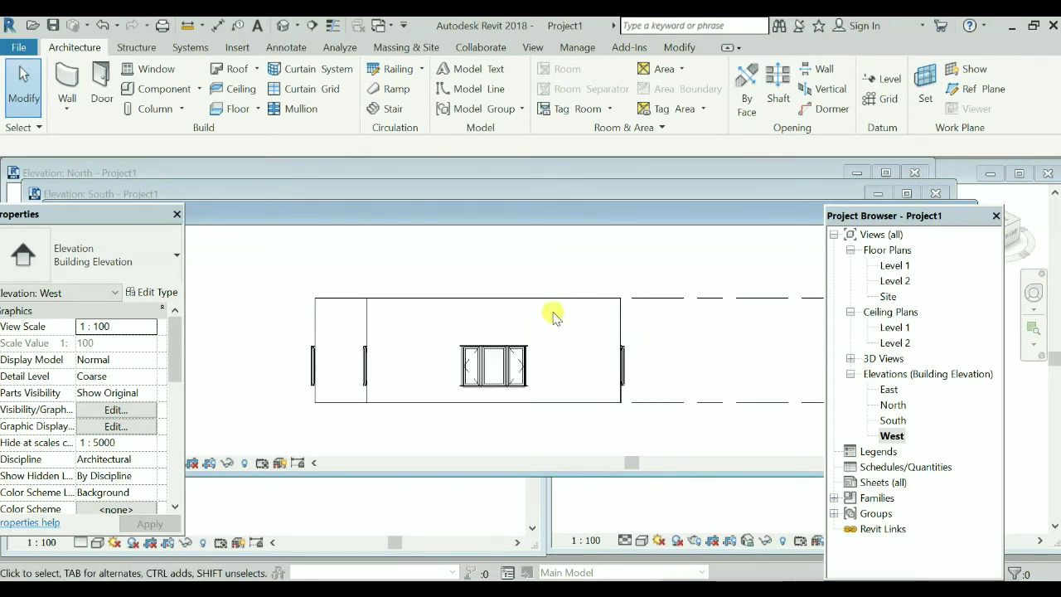